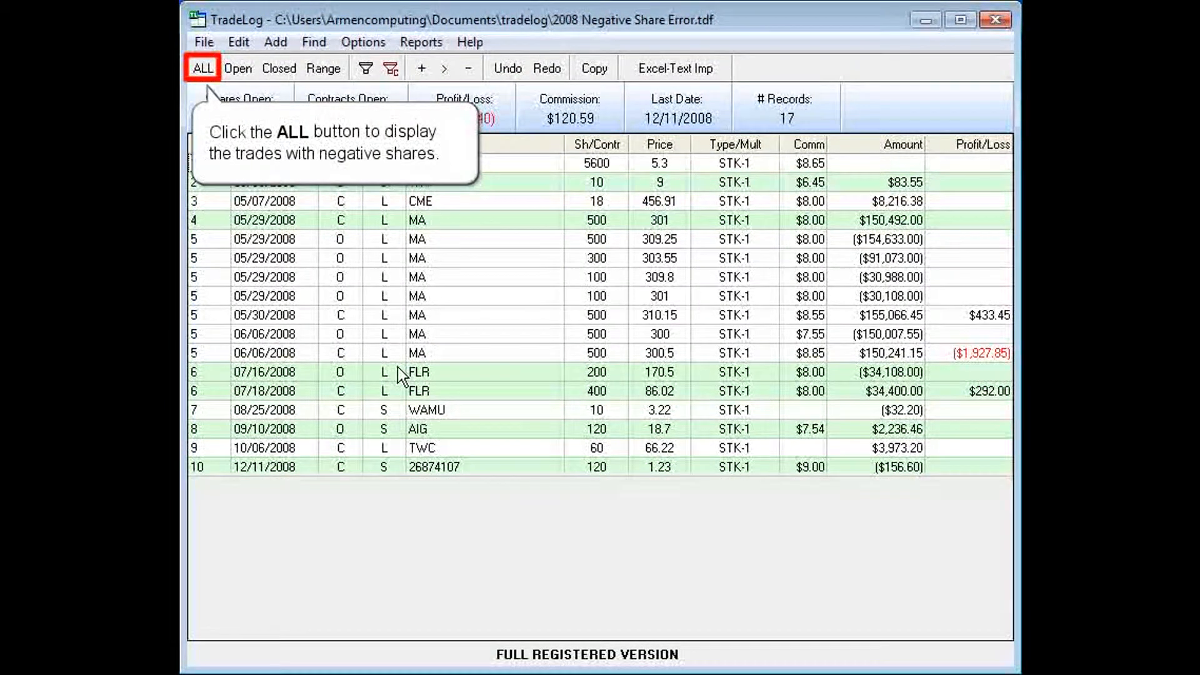
Display the trades with negative shares and isolate the trades for the CME ticker
click(200, 70)
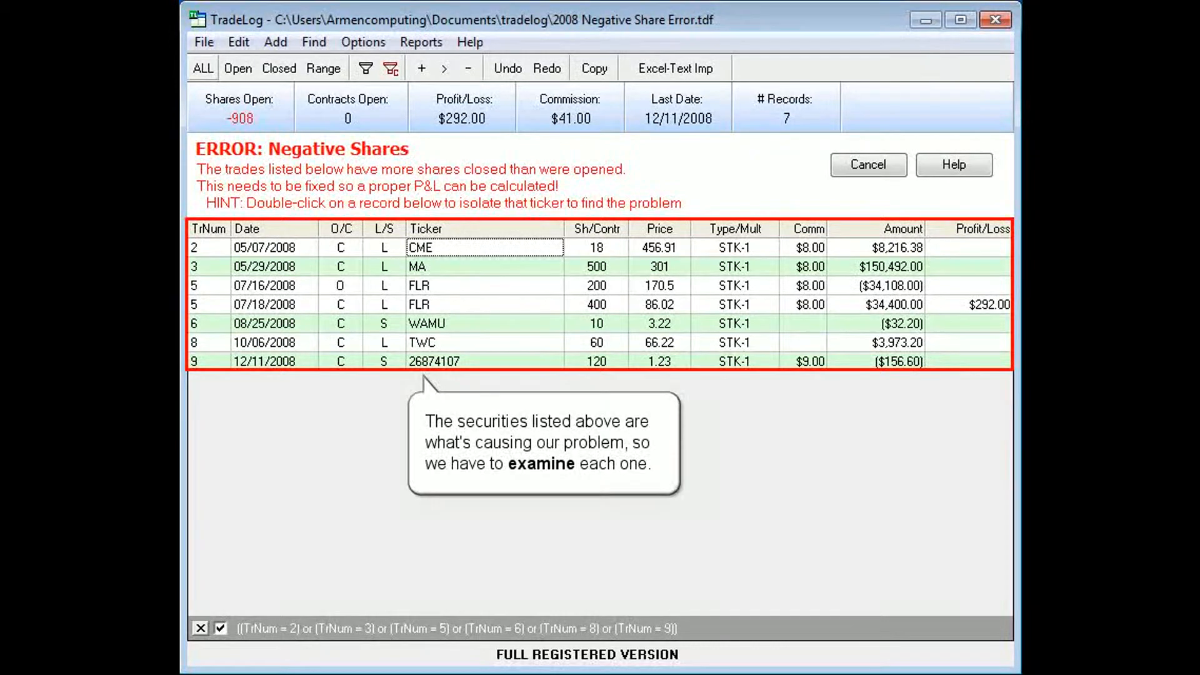
click(422, 248)
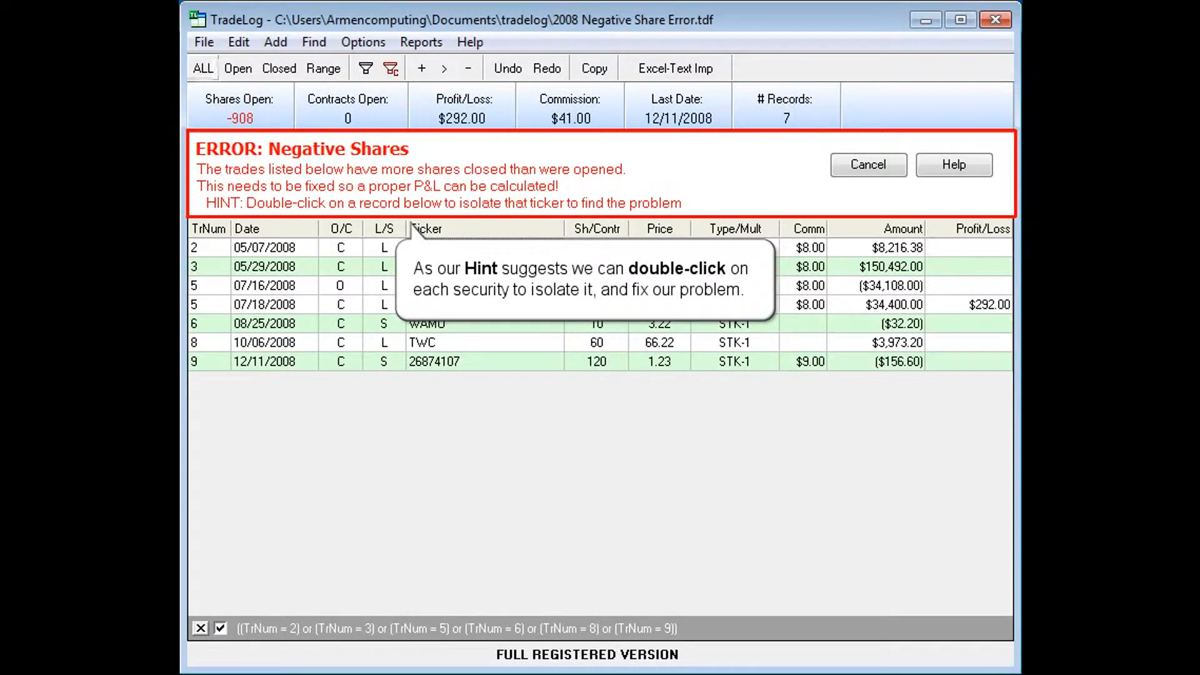
click(438, 247)
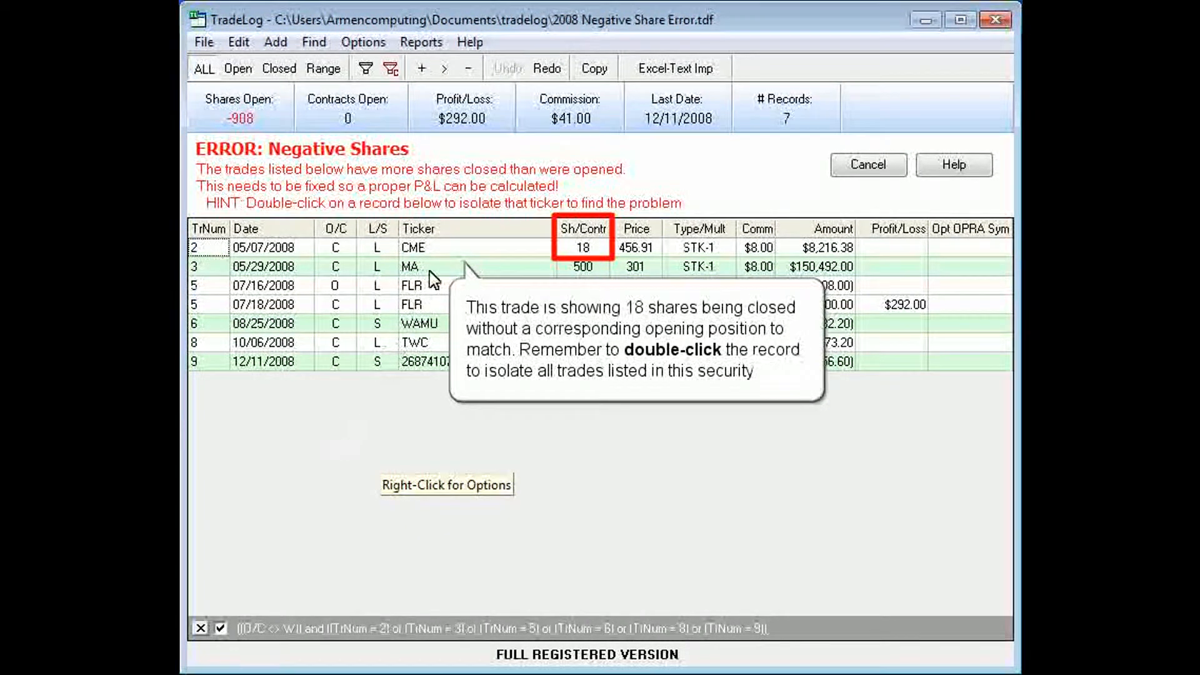
click(438, 245)
double_click(439, 249)
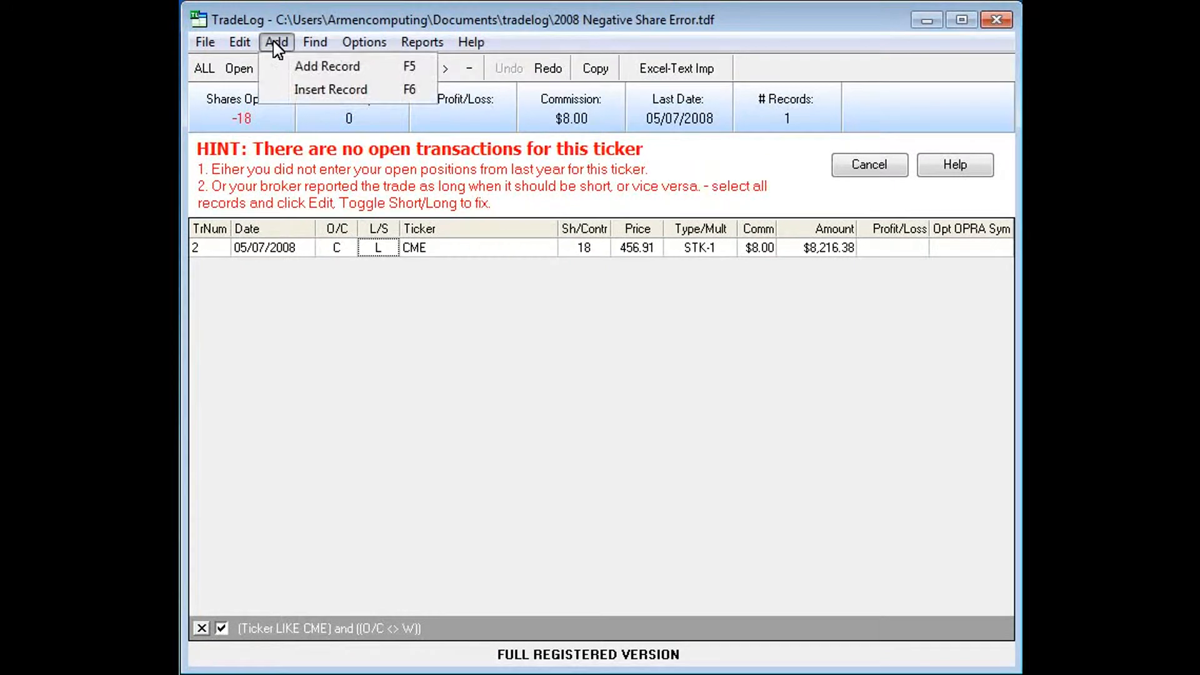
Add a record for CME dated 06/07/2007 and mark it as an opening (O) position
click(298, 66)
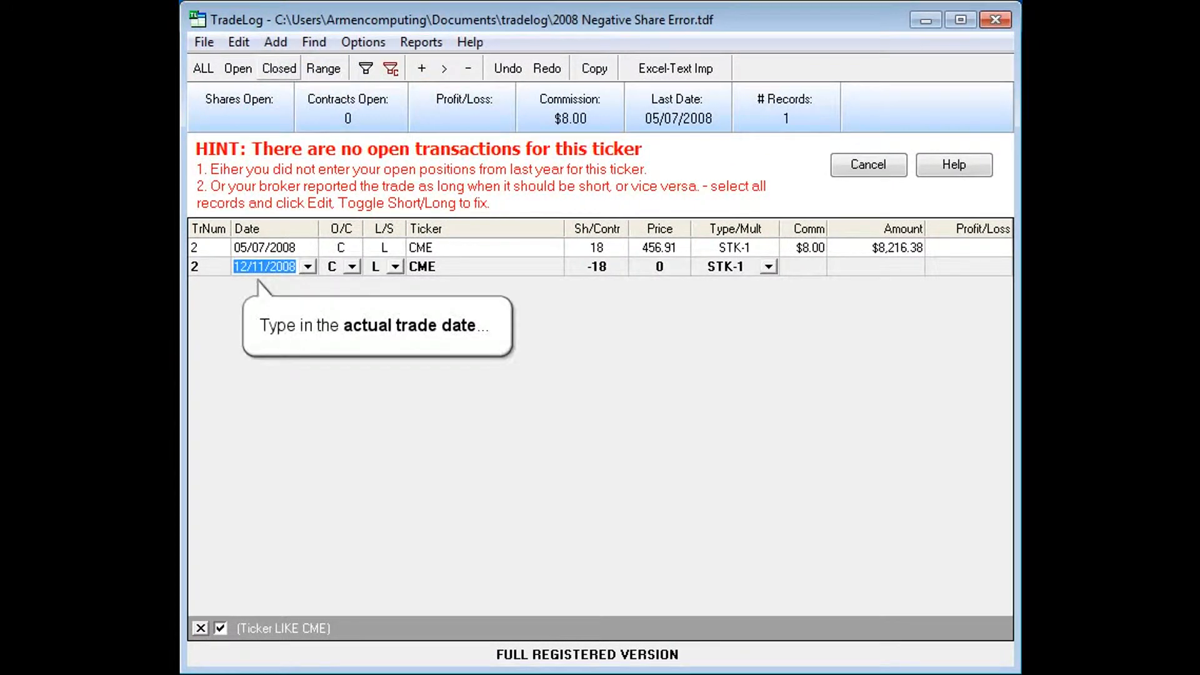
text(06/07/2007)
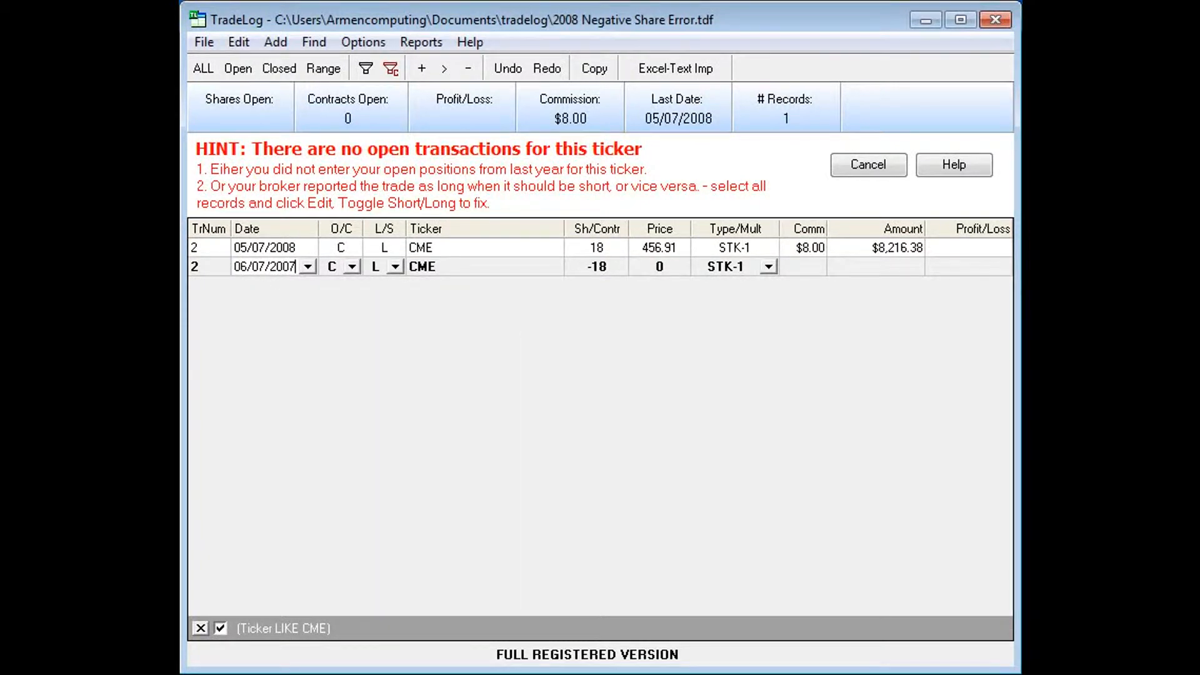
click(352, 267)
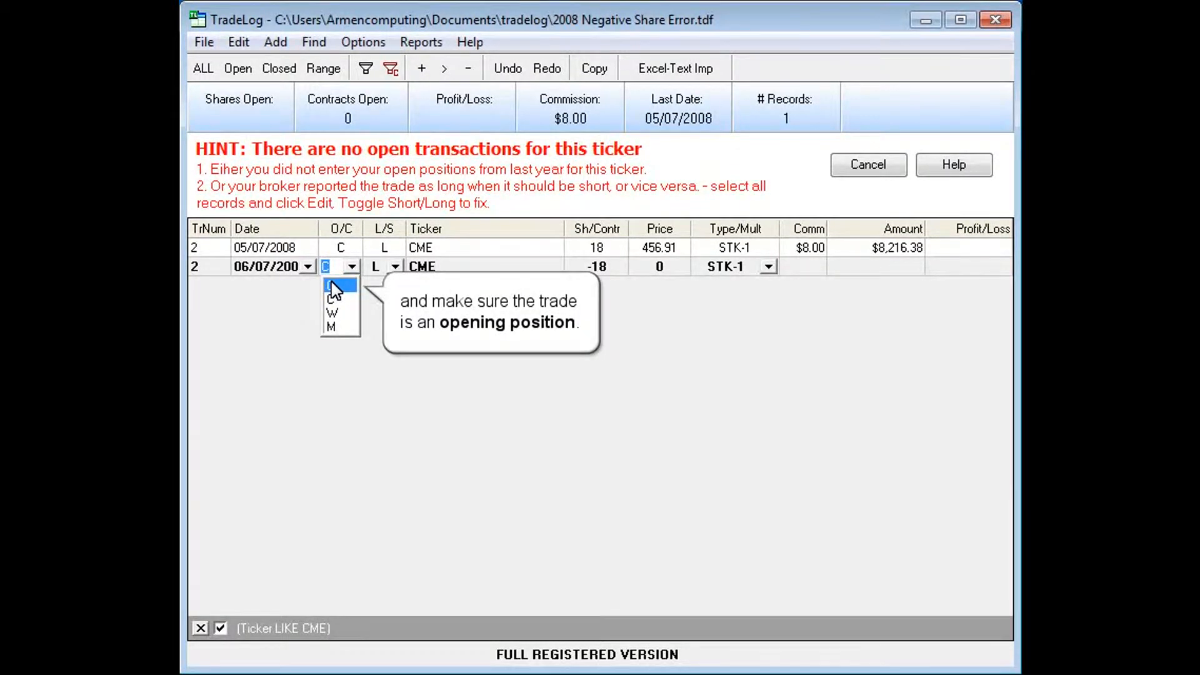
click(332, 285)
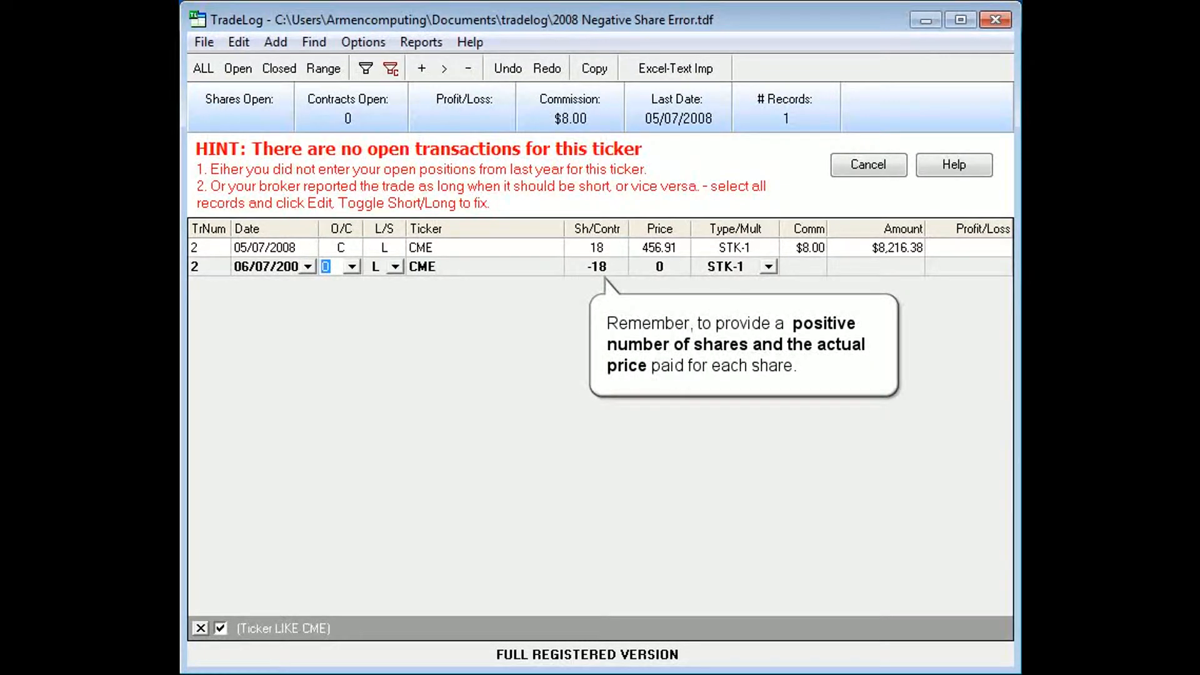
Set the new CME record's shares to 18, its price to 545 and its commission to 7.50
click(596, 267)
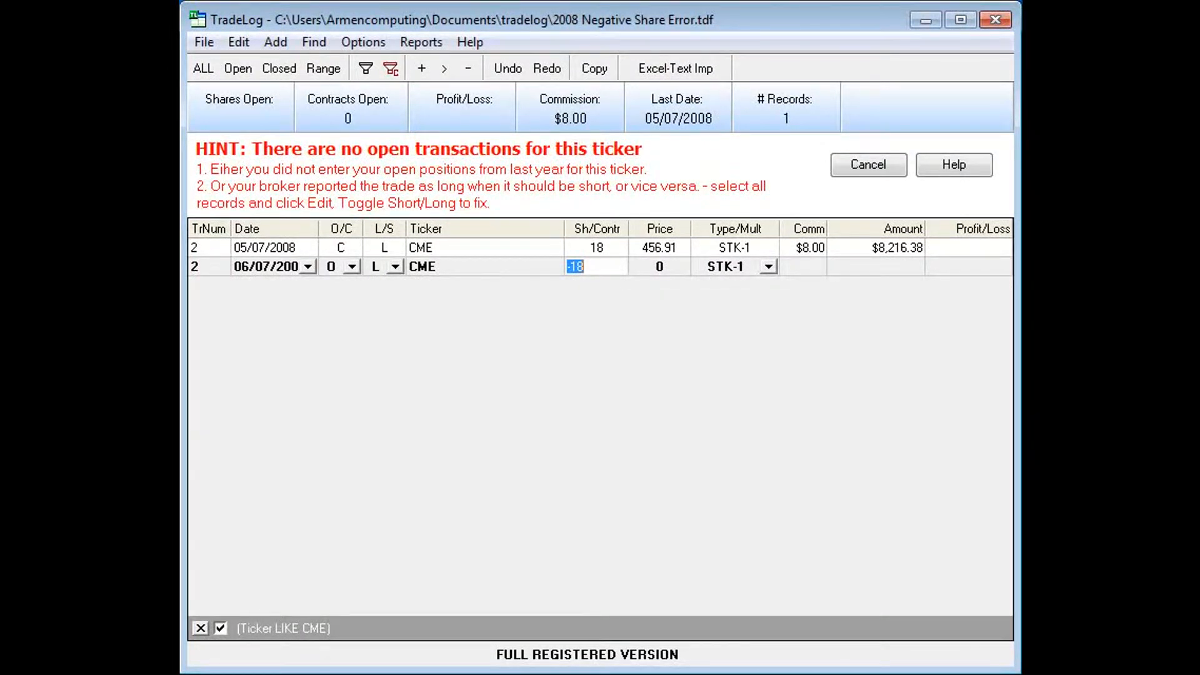
click(571, 267)
key(BackSpace)
key(Tab)
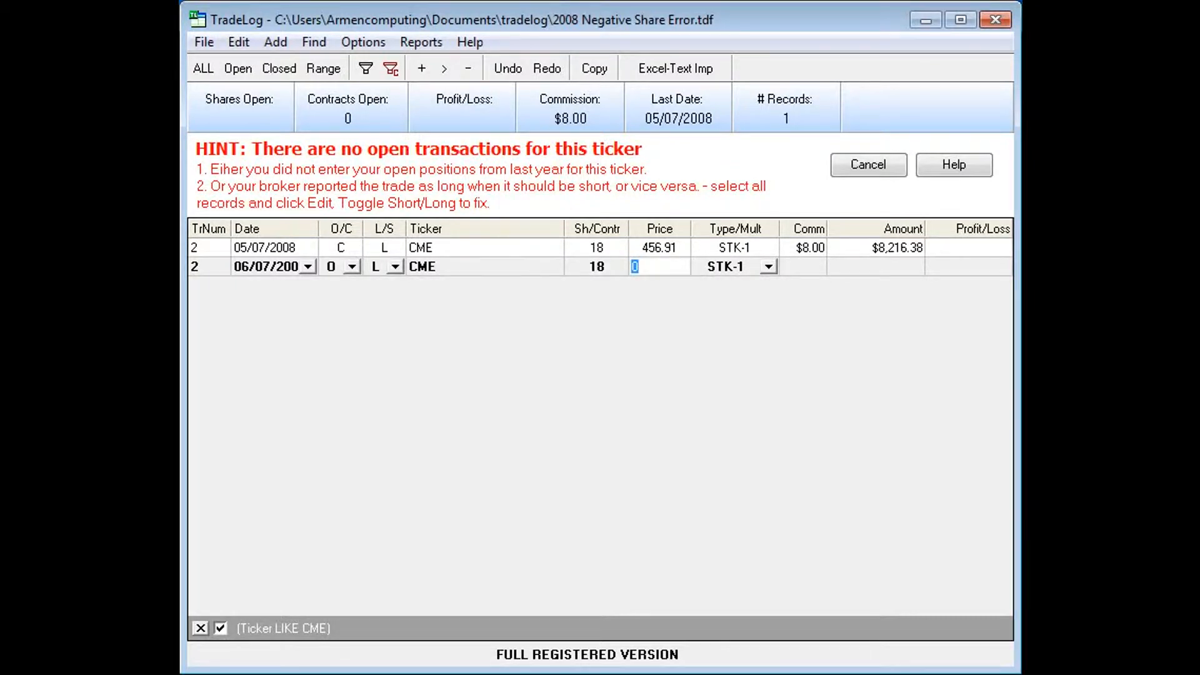
text(545)
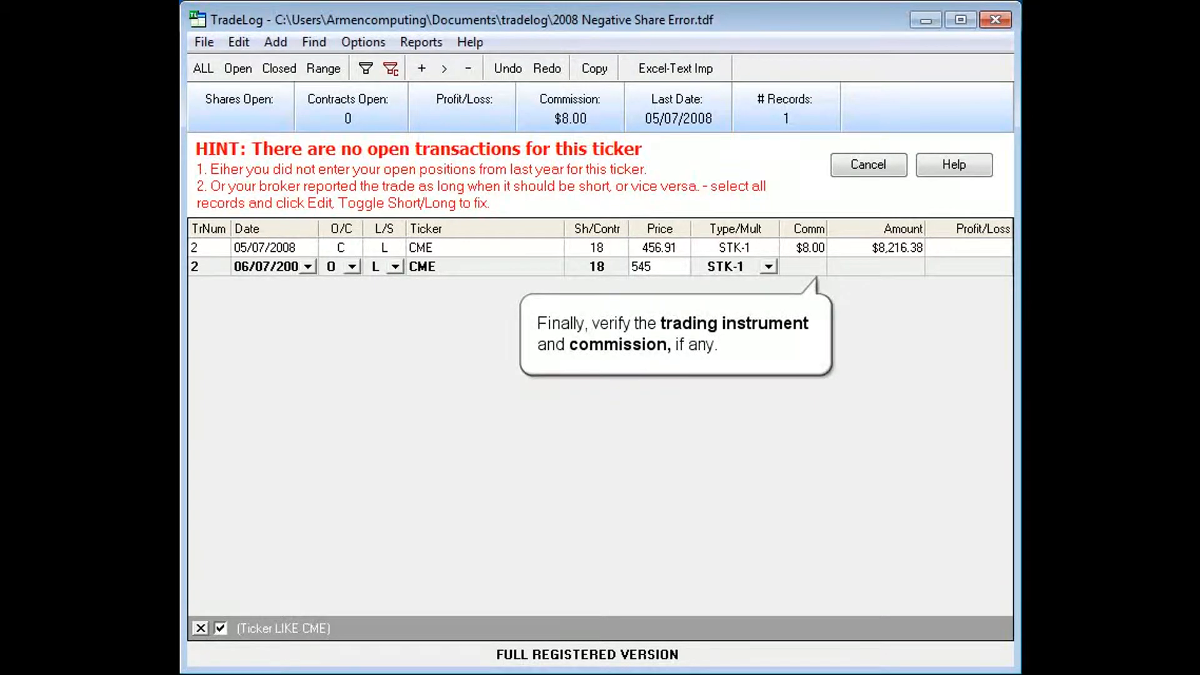
key(Tab)
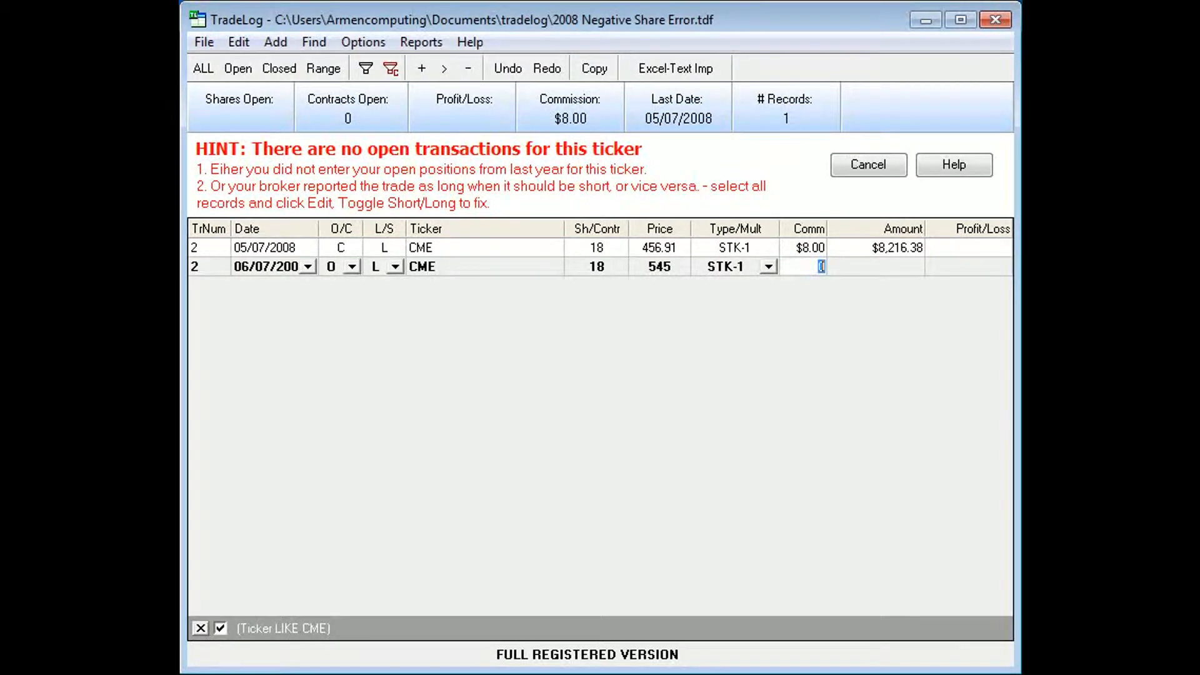
text(7.50)
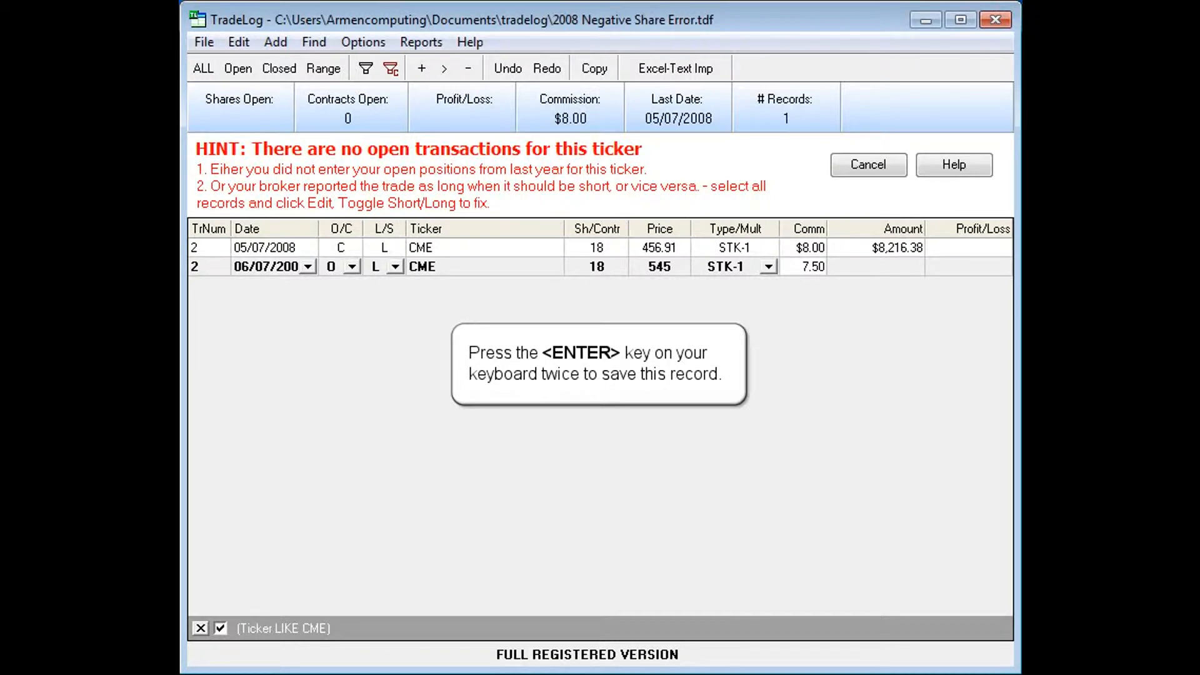
Save the new CME record and decline entering another transaction
key(Return)
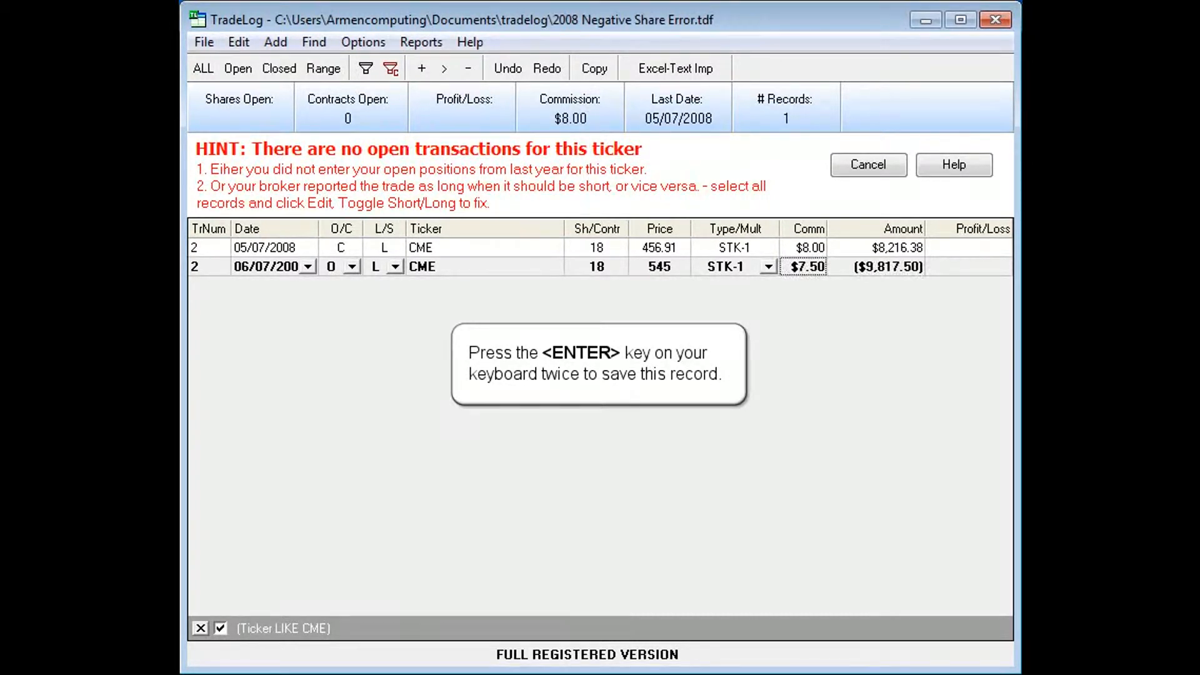
key(Return)
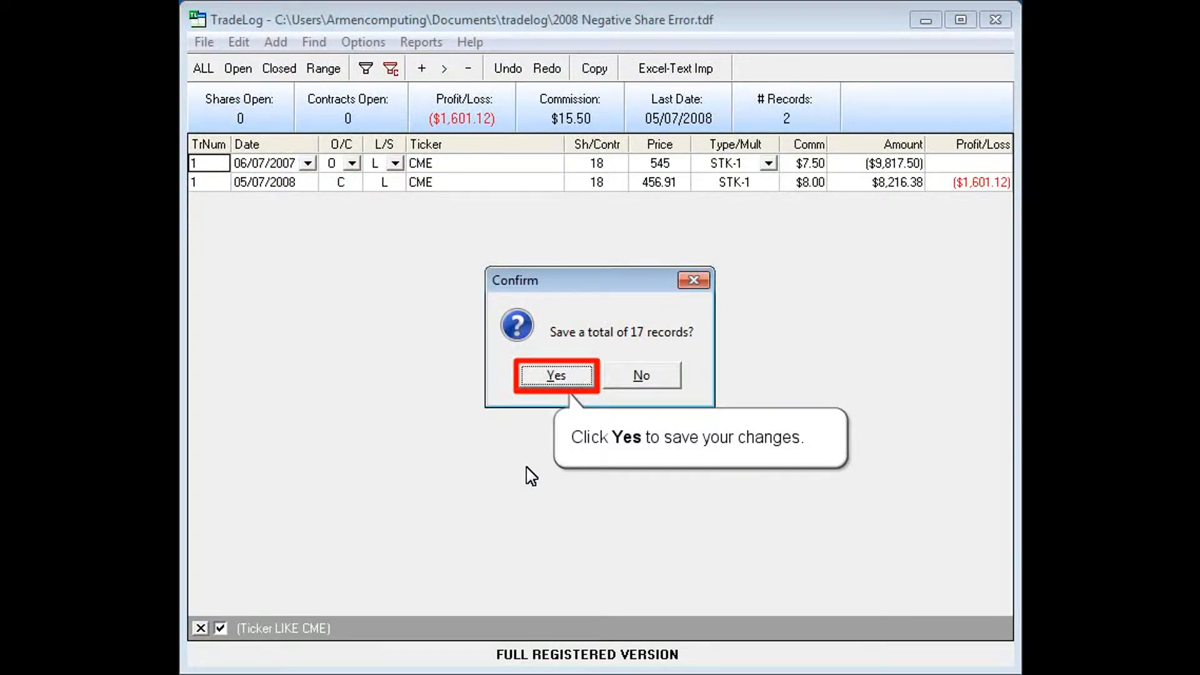
click(553, 375)
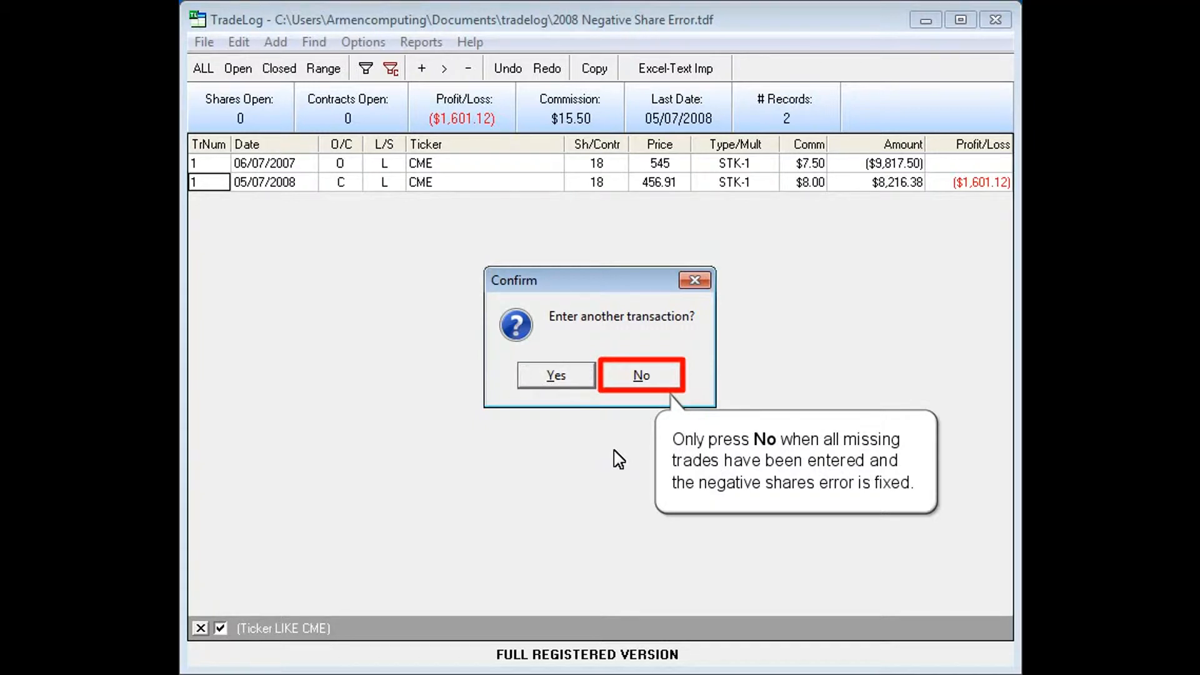
click(651, 378)
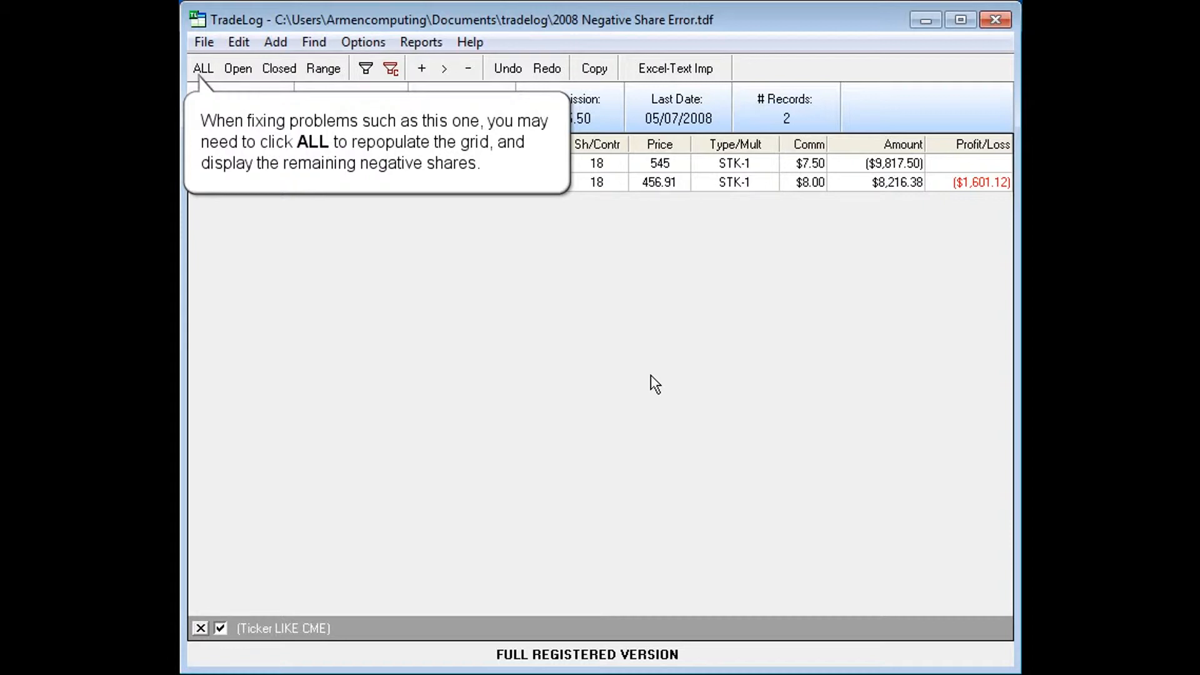
Redisplay the remaining negative-share trades, isolate the MA ticker and check its last closing trade of 06/06/2008
click(201, 74)
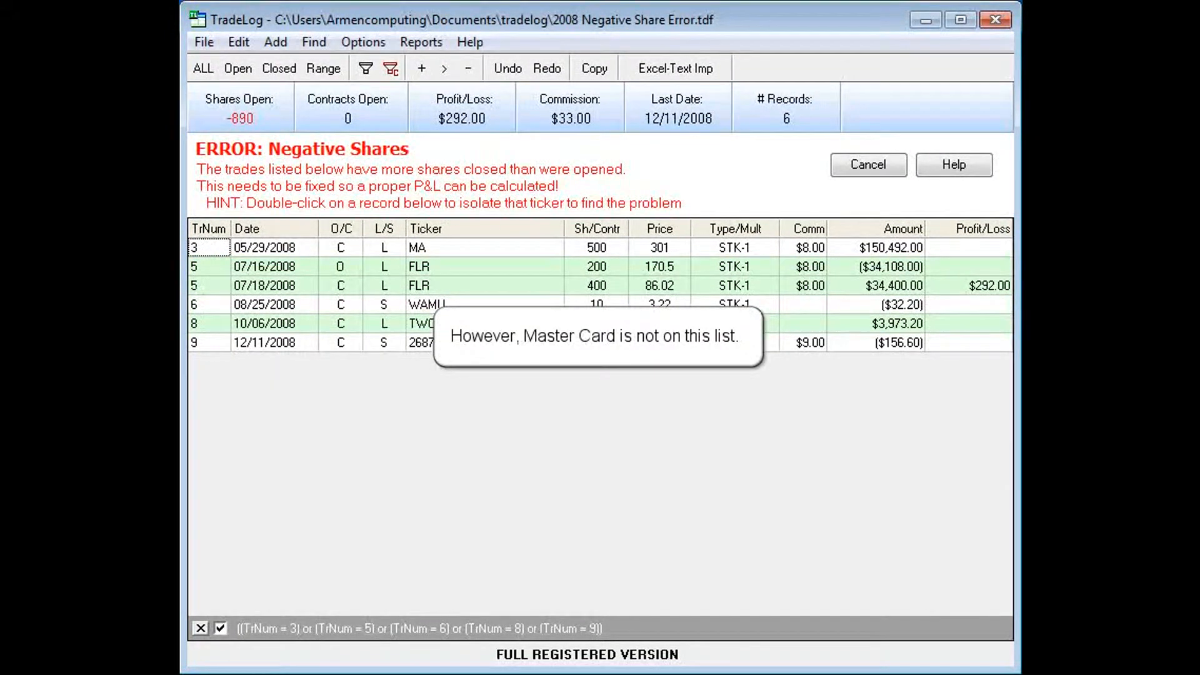
double_click(417, 248)
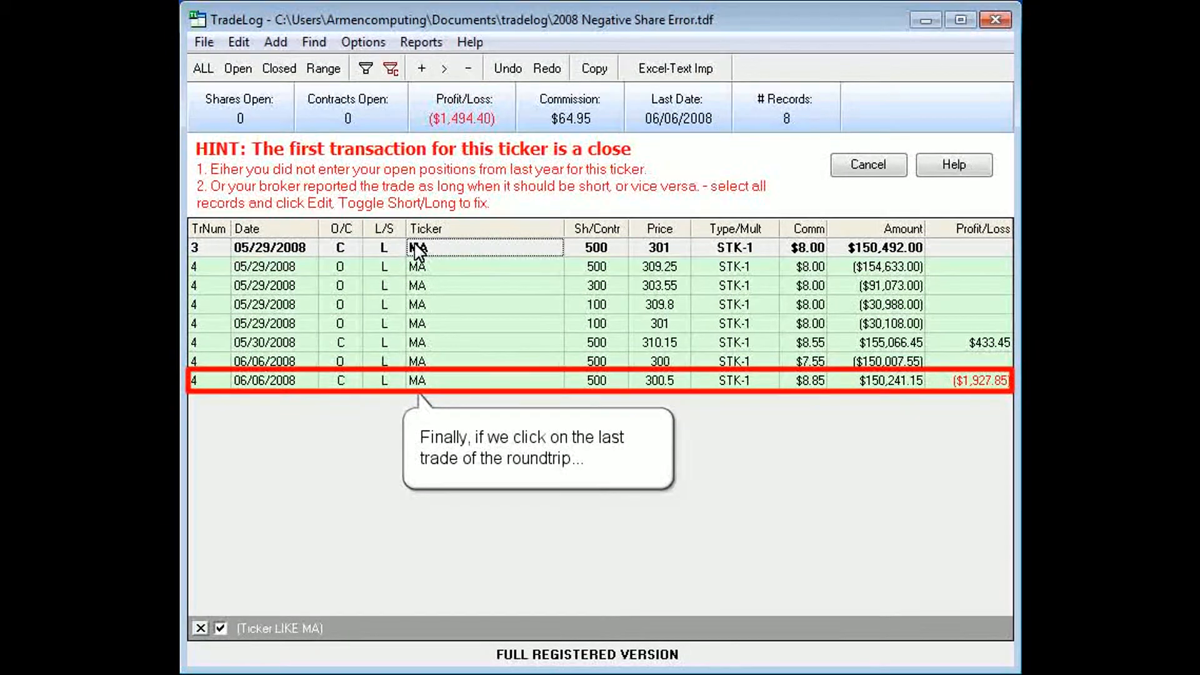
click(340, 379)
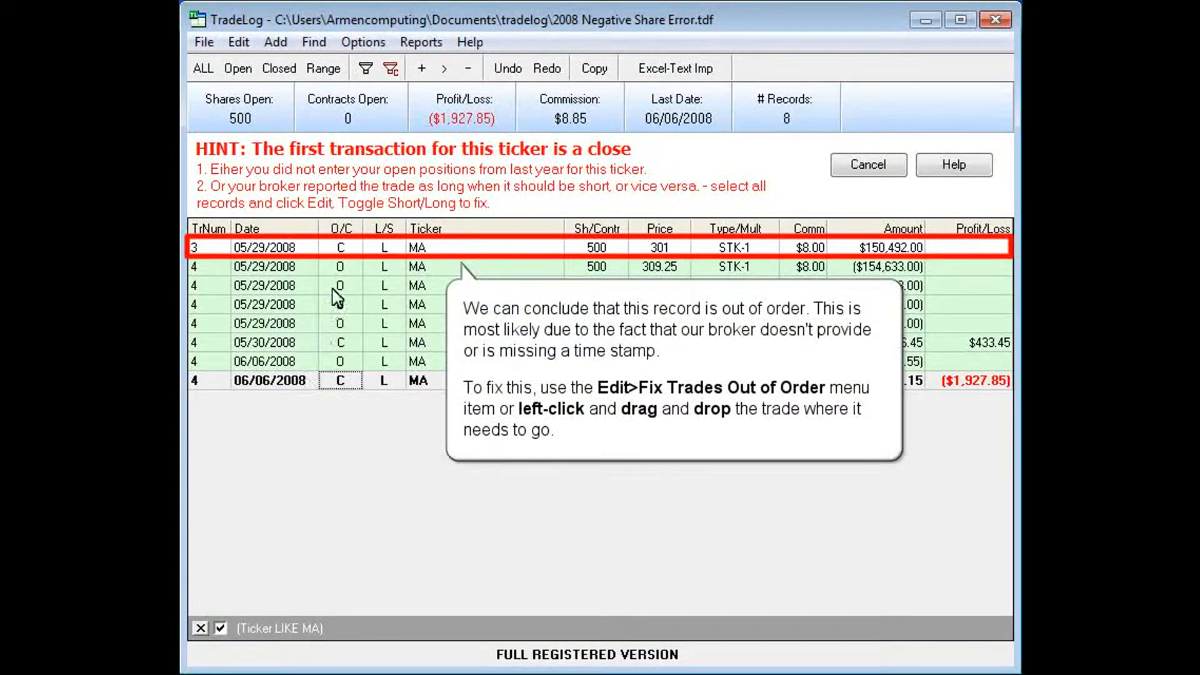
Move the first MA closing trade of 05/29/2008 below that day's opening trades and save the records
click(342, 247)
drag(344, 250, 361, 326)
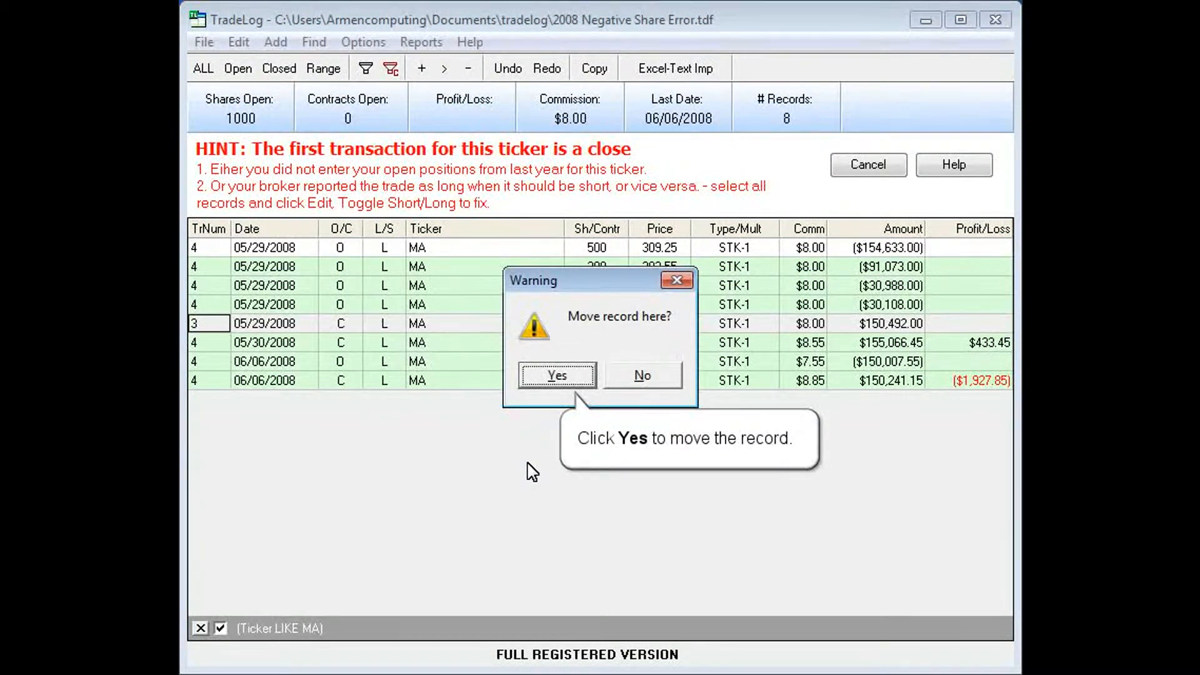
click(545, 380)
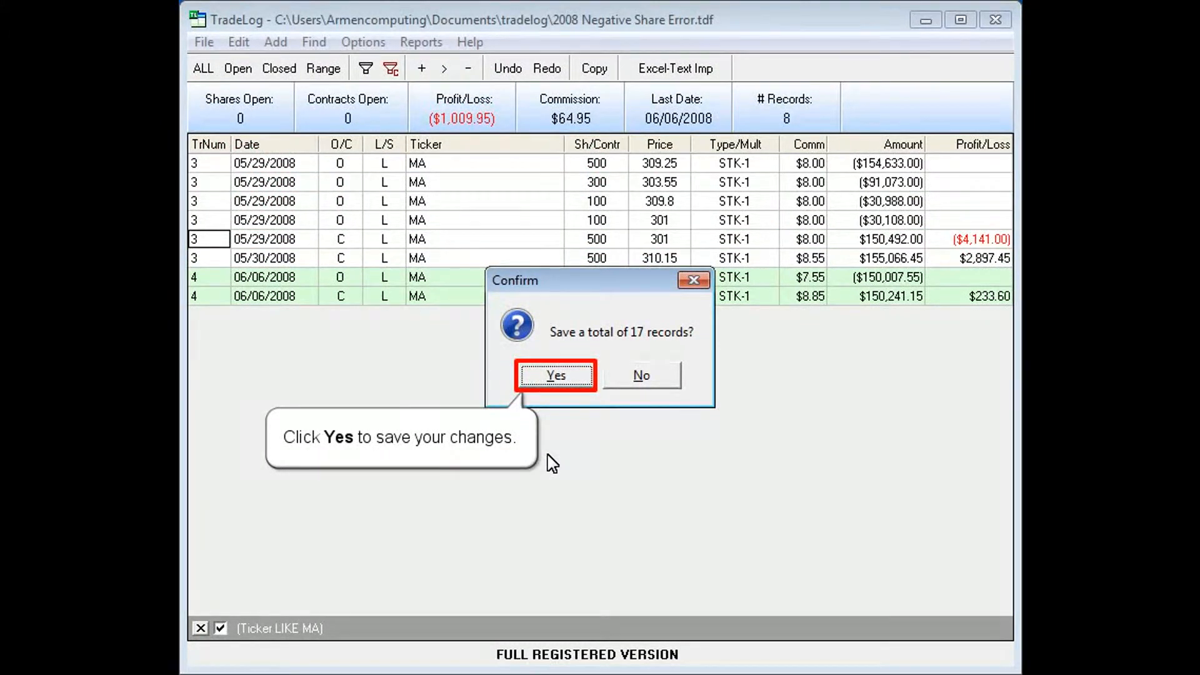
click(548, 376)
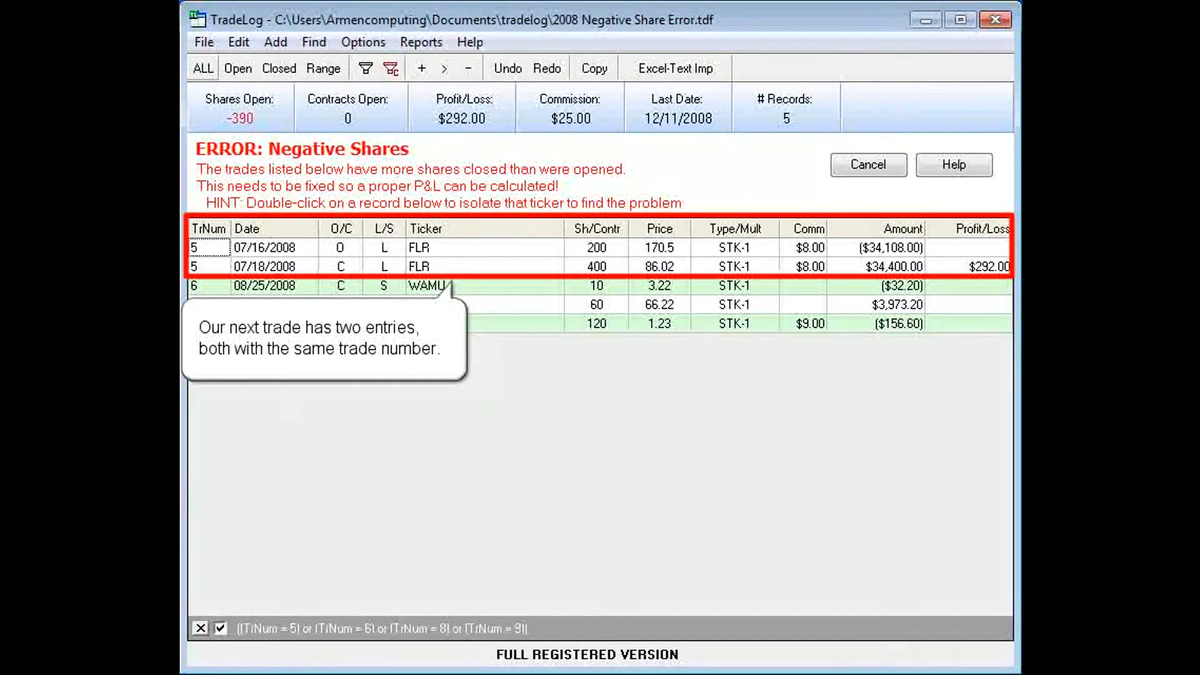
Isolate the FLR trades, adjust them for a 2-for-1 stock split dated 7/16/2008 and save the records
click(484, 248)
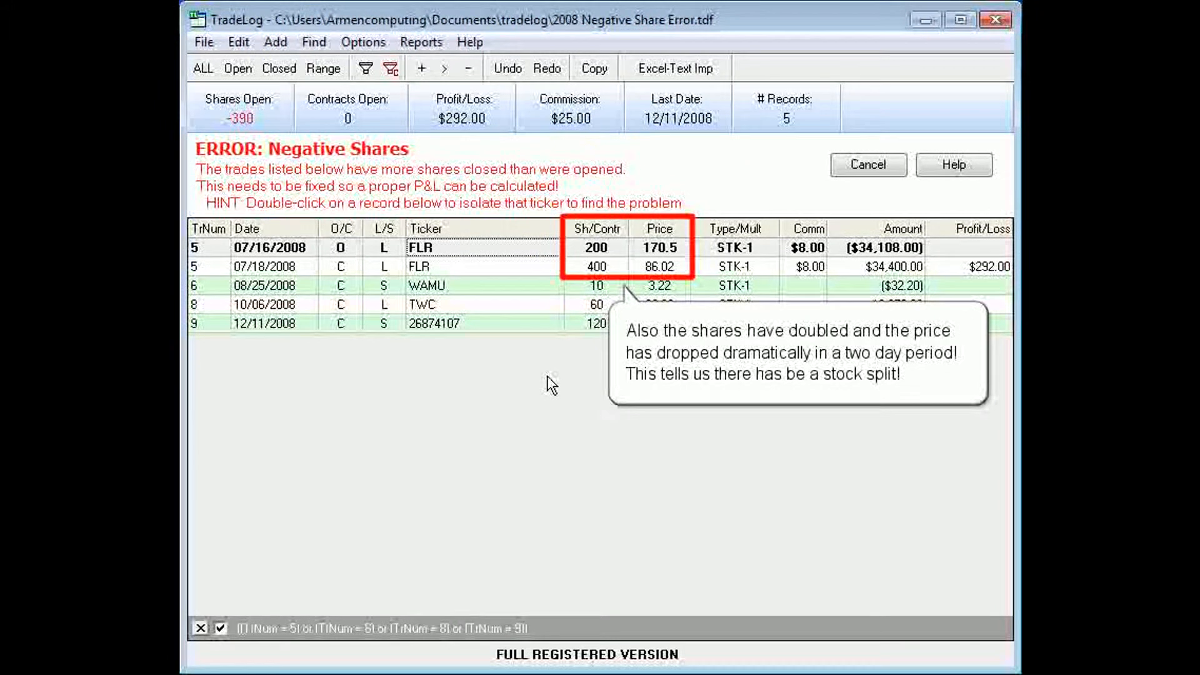
double_click(490, 251)
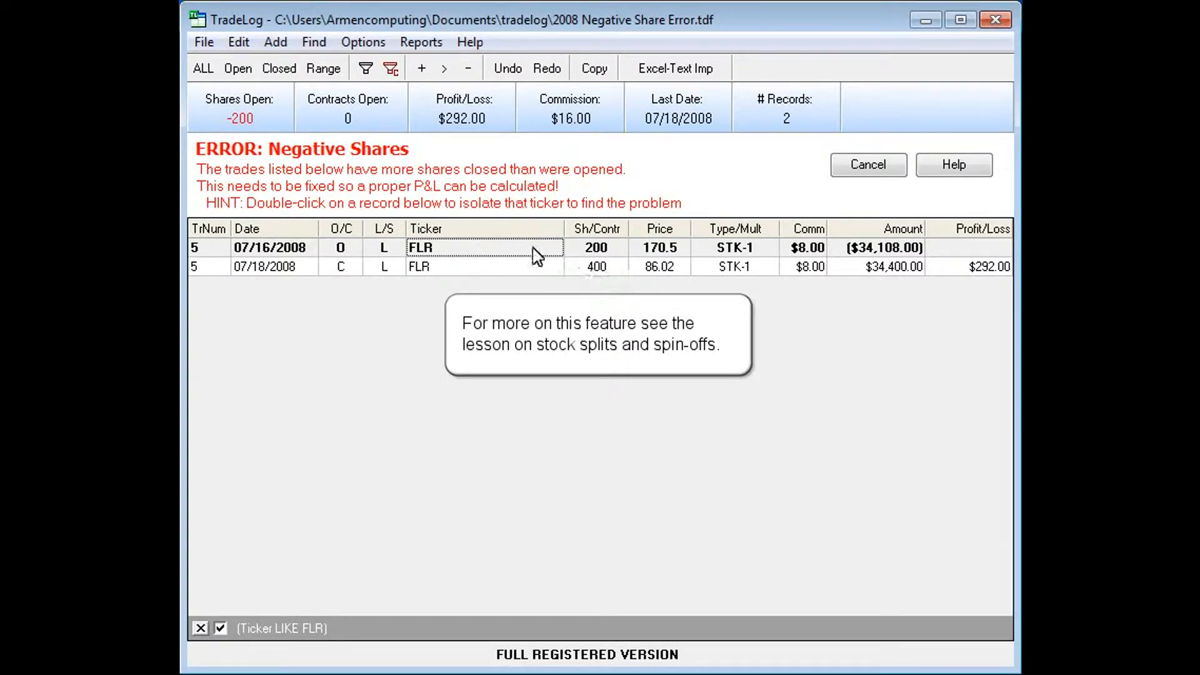
click(239, 42)
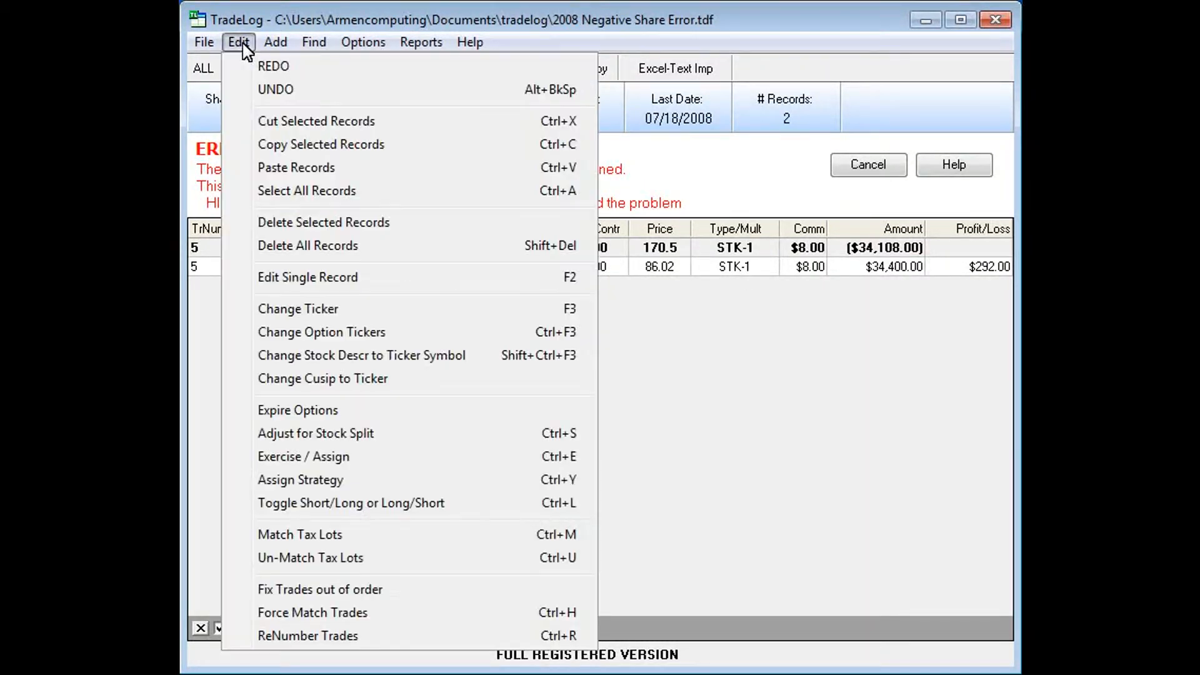
click(316, 434)
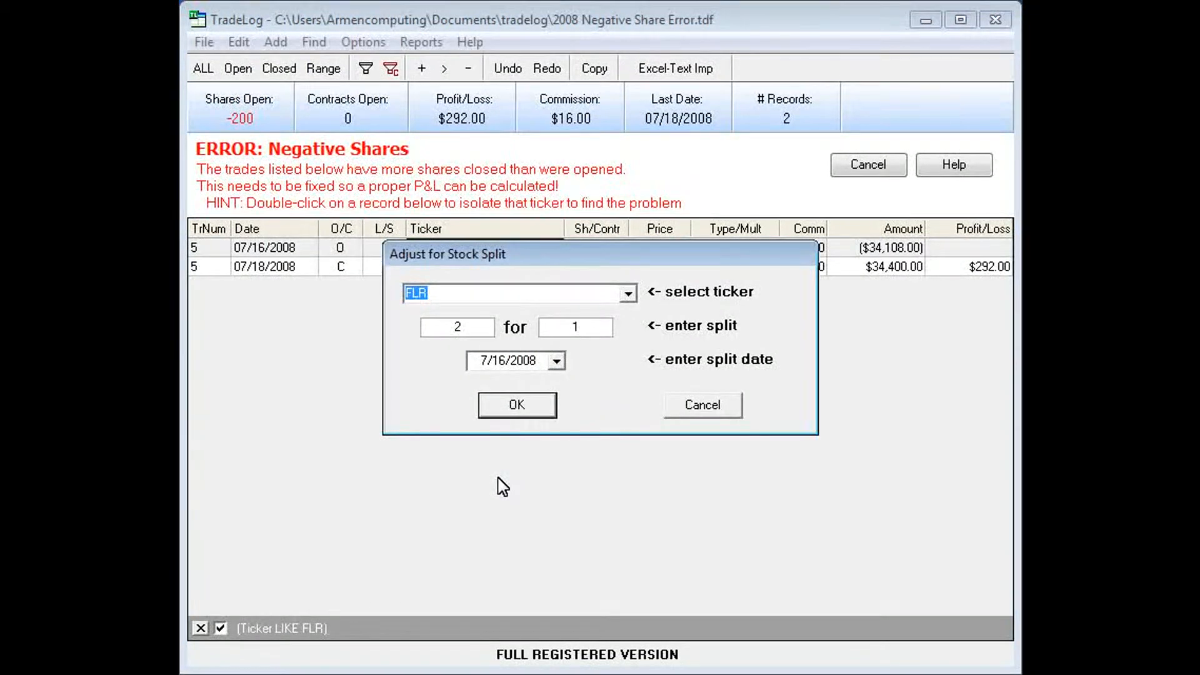
click(517, 407)
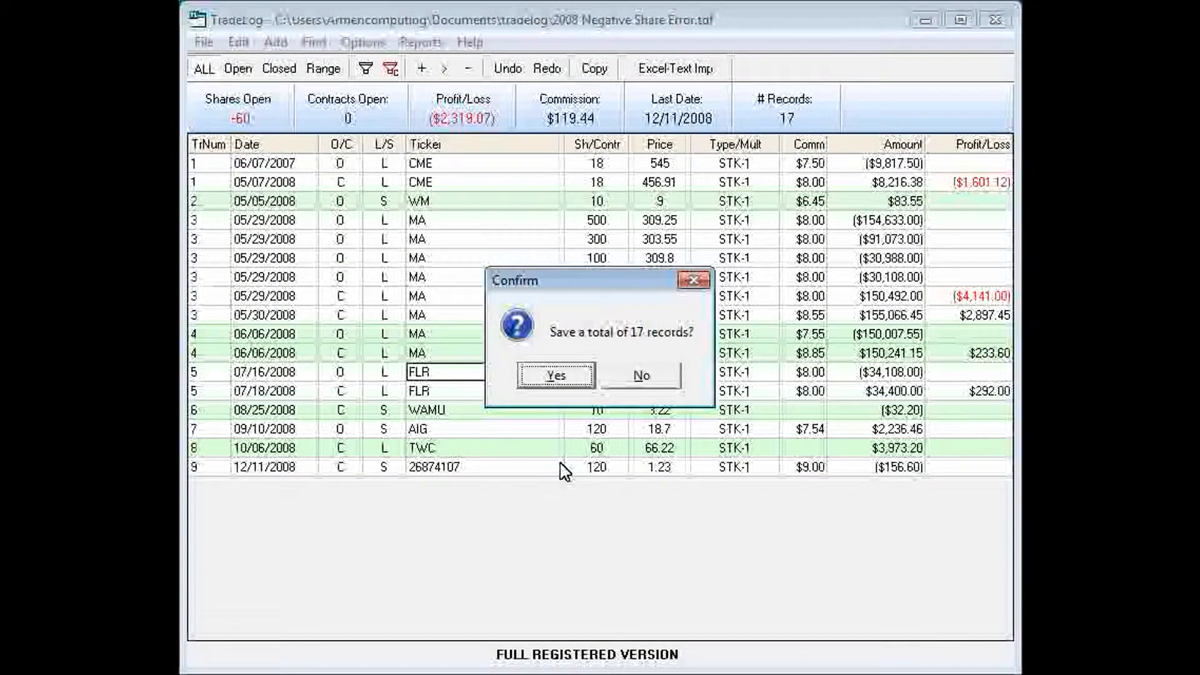
click(556, 375)
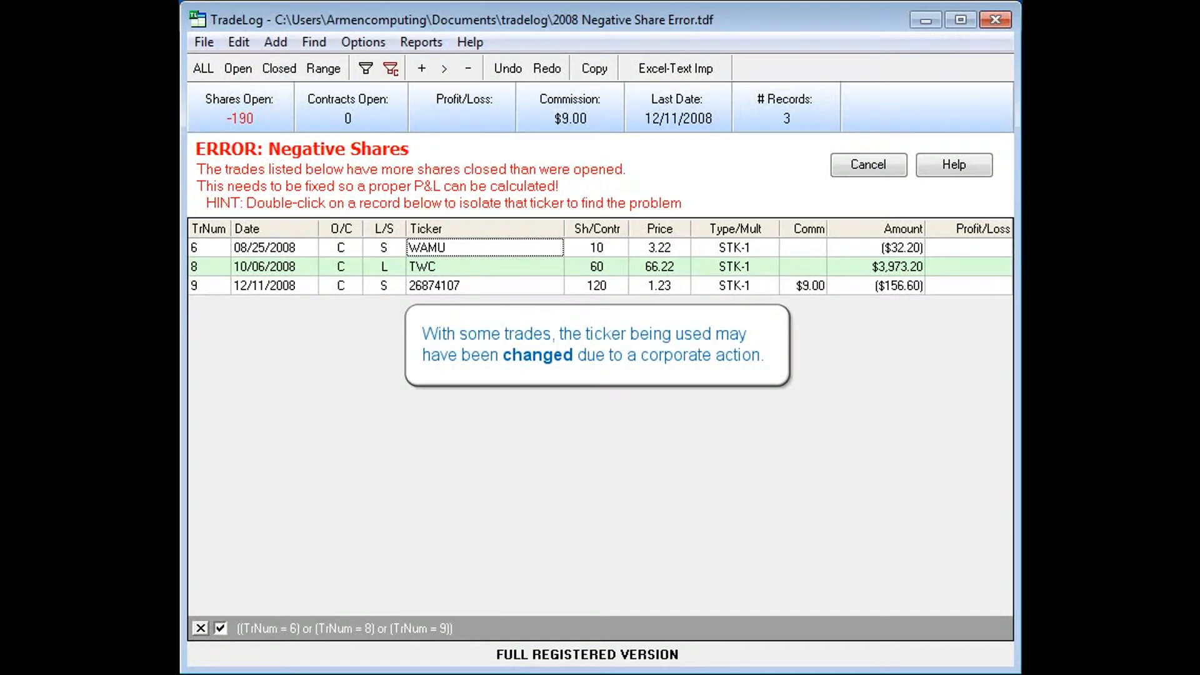
Isolate the WAMU trade, and cancel the negative shares error view to review all trades
click(485, 247)
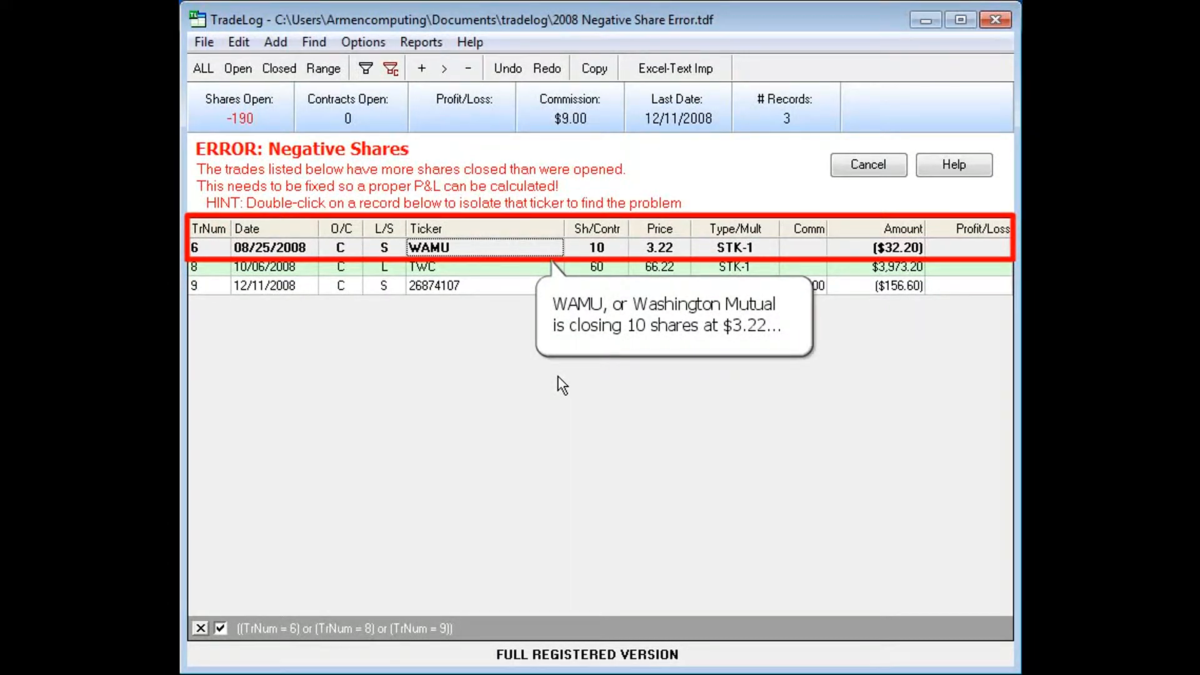
double_click(428, 248)
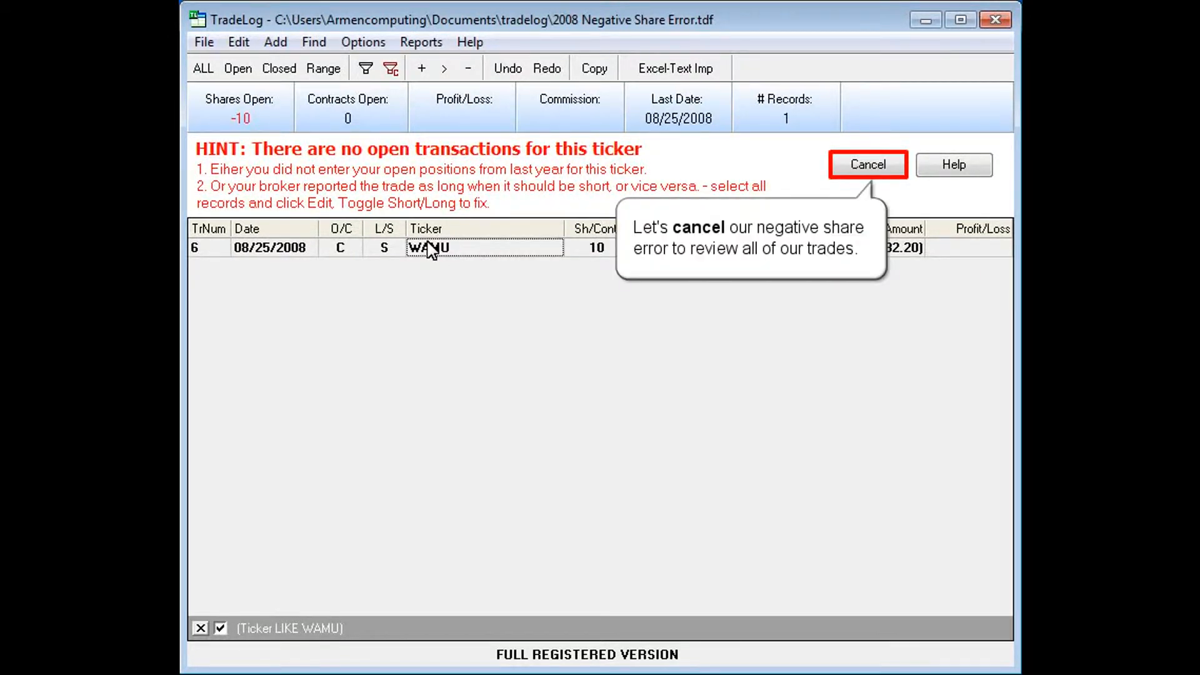
click(862, 164)
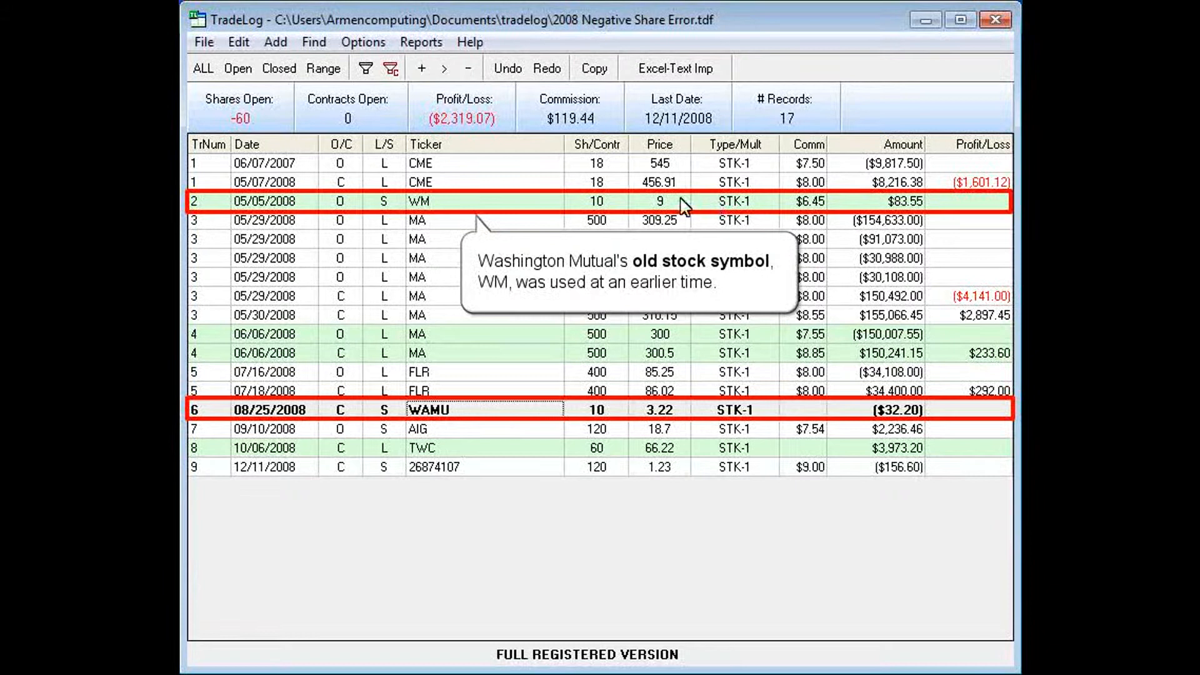
Change the ticker of the 05/05/2008 WM trade to WAMU and save the records
click(419, 201)
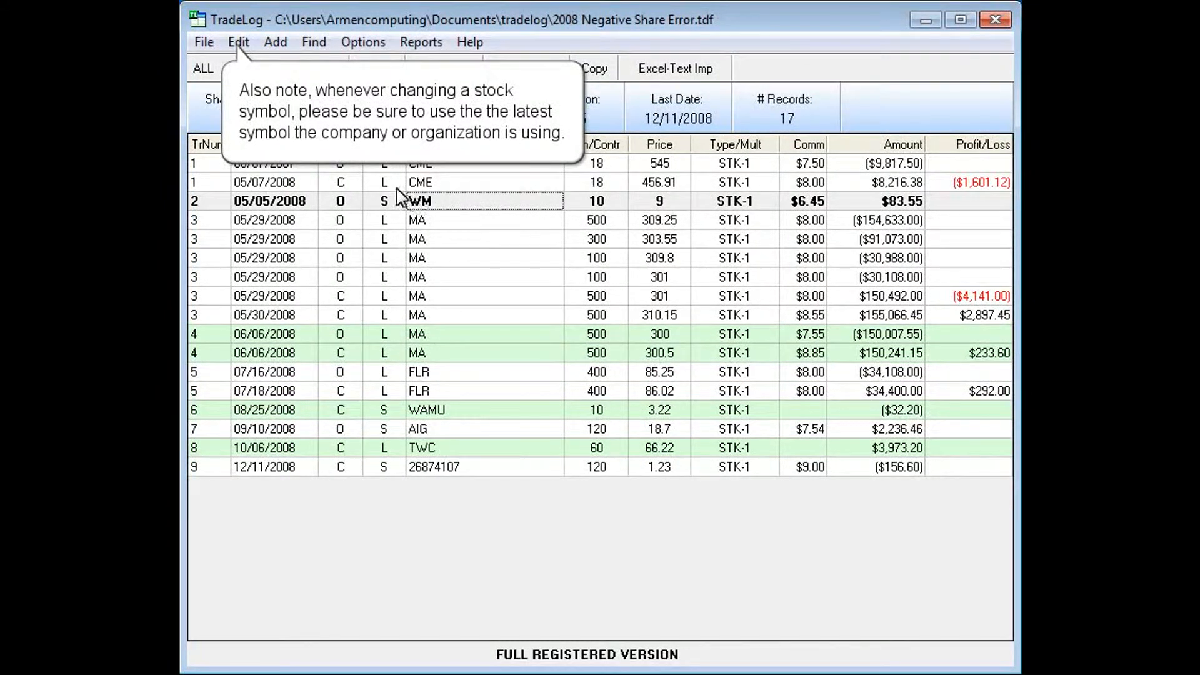
click(238, 42)
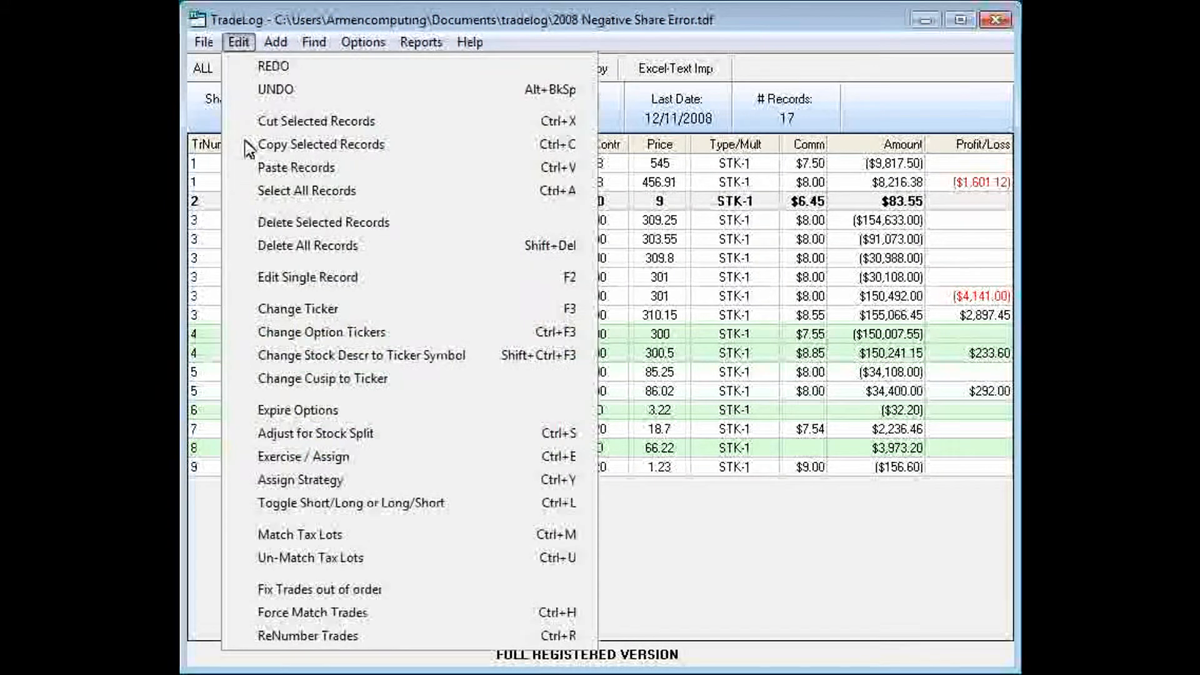
click(290, 278)
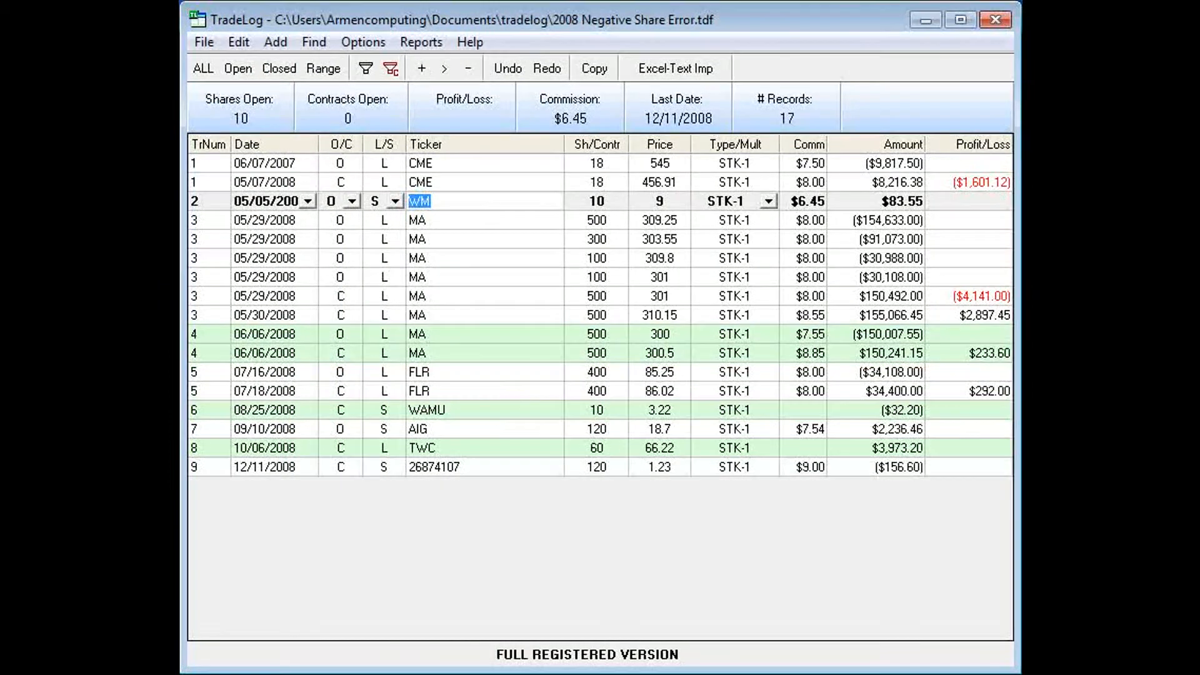
text(WAMU)
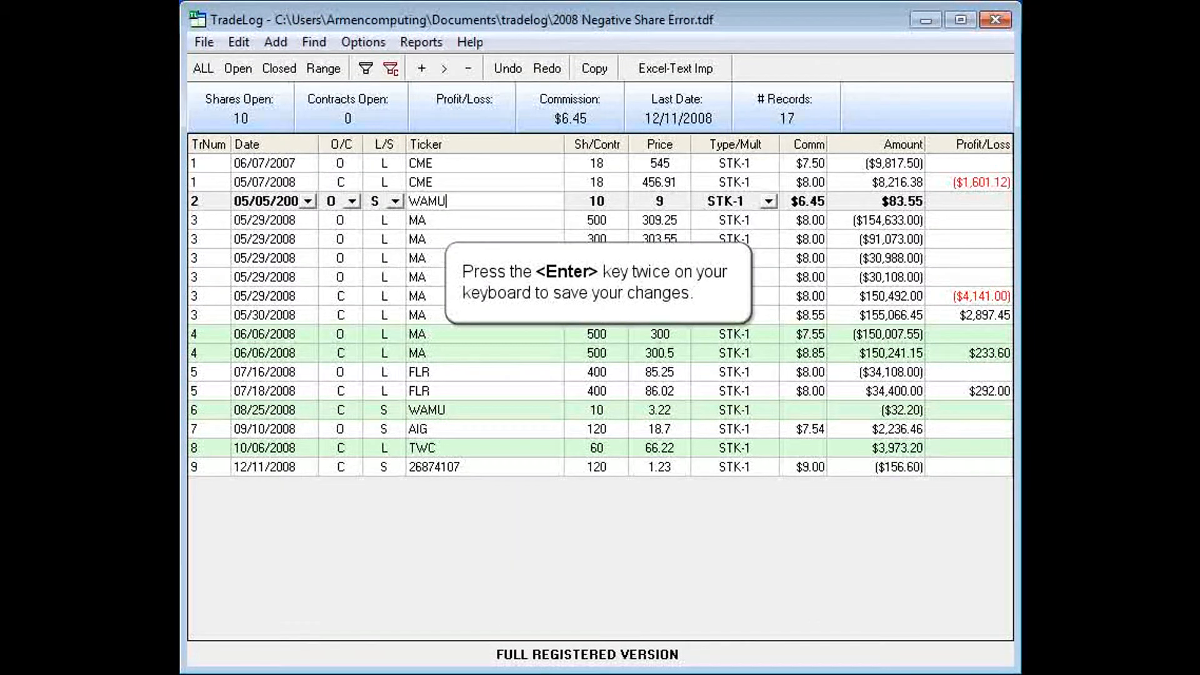
key(Return)
key(Return)
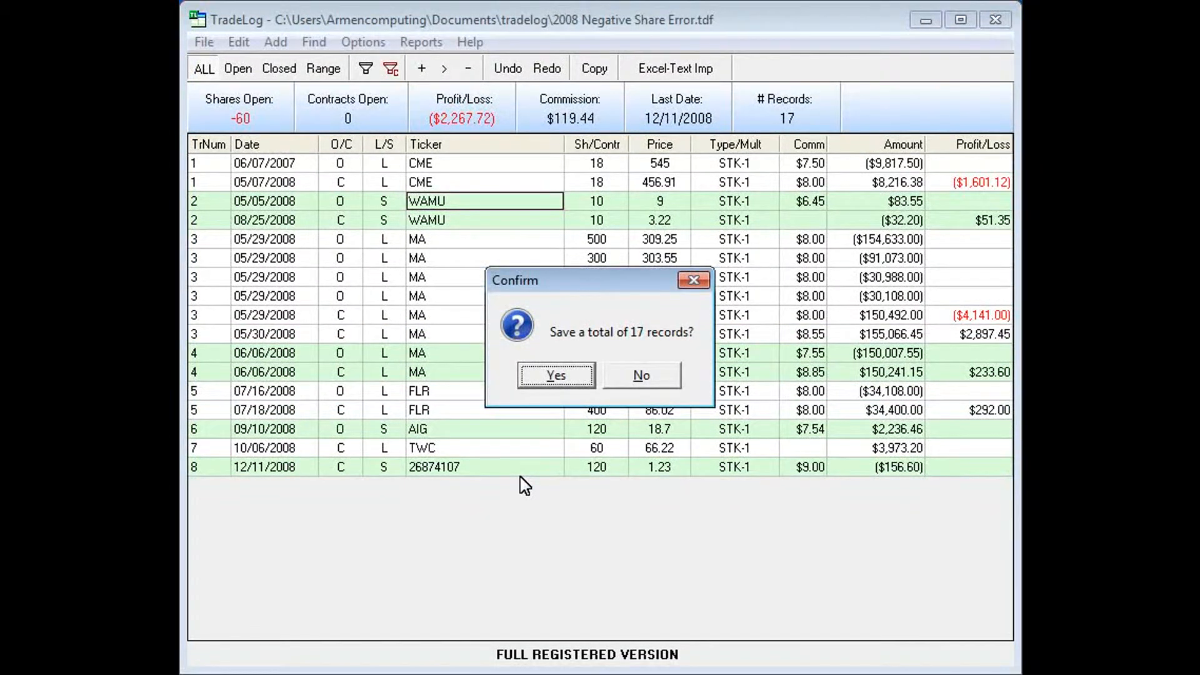
click(550, 381)
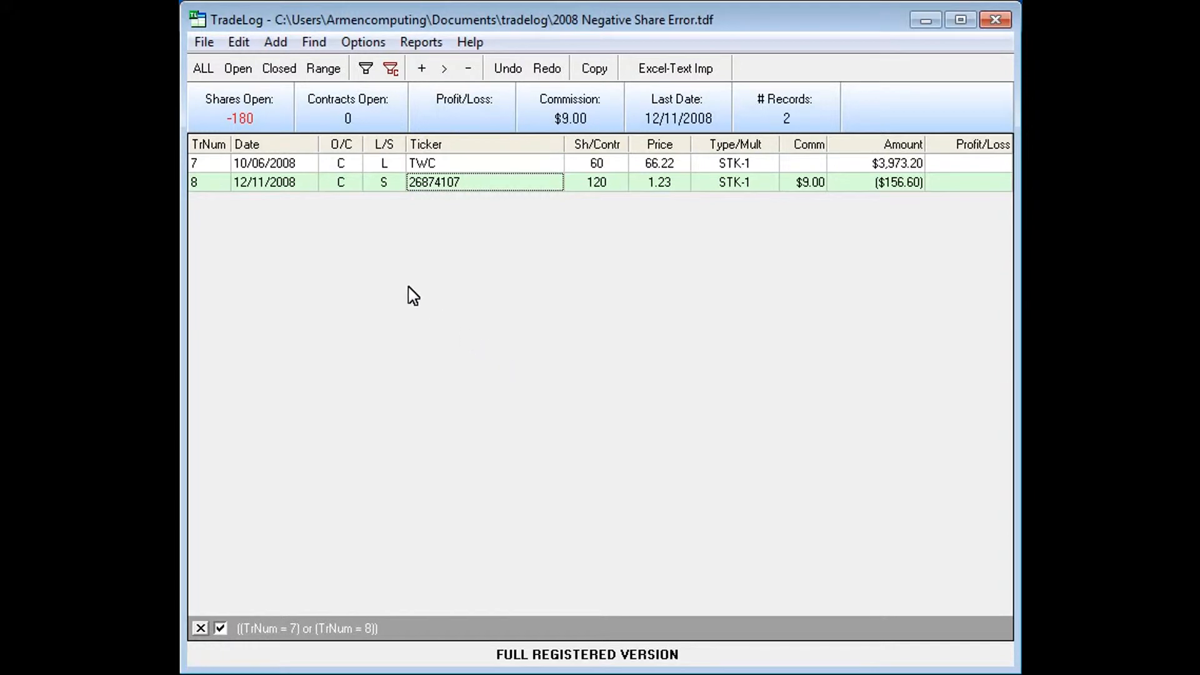
Redisplay the remaining negative-share trades and isolate the TWC ticker
click(198, 69)
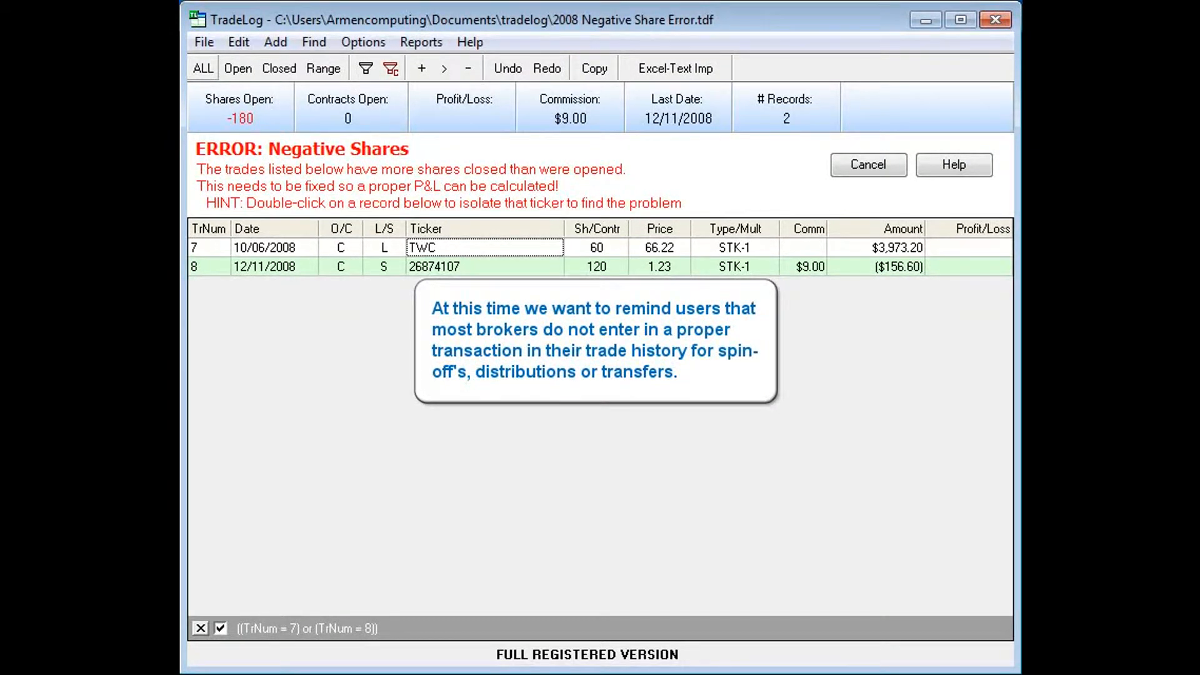
click(462, 247)
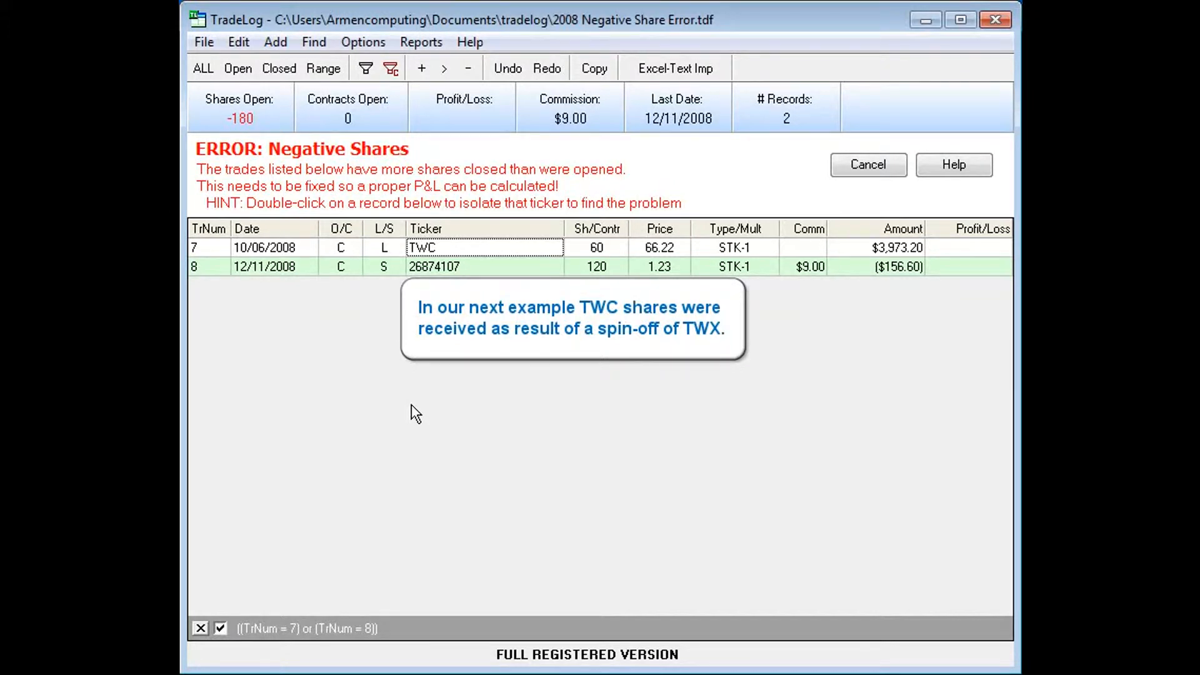
double_click(424, 249)
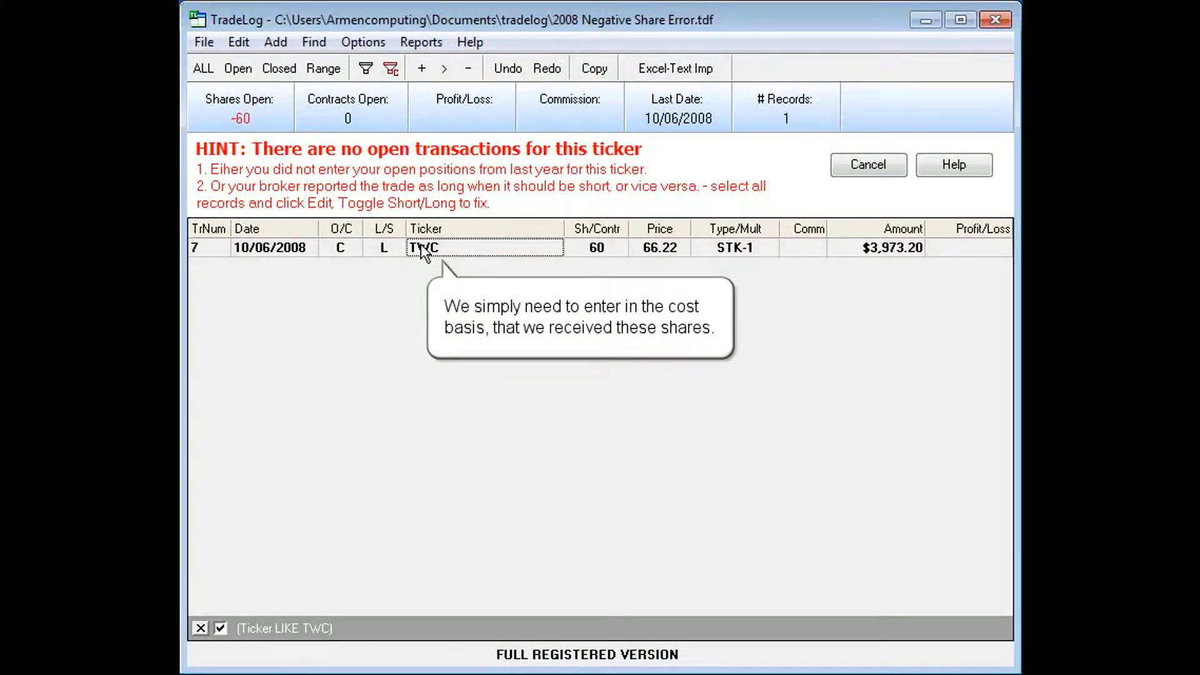
Add a new TWC transaction dated 10/05/2008 and mark it as an opening trade
click(421, 68)
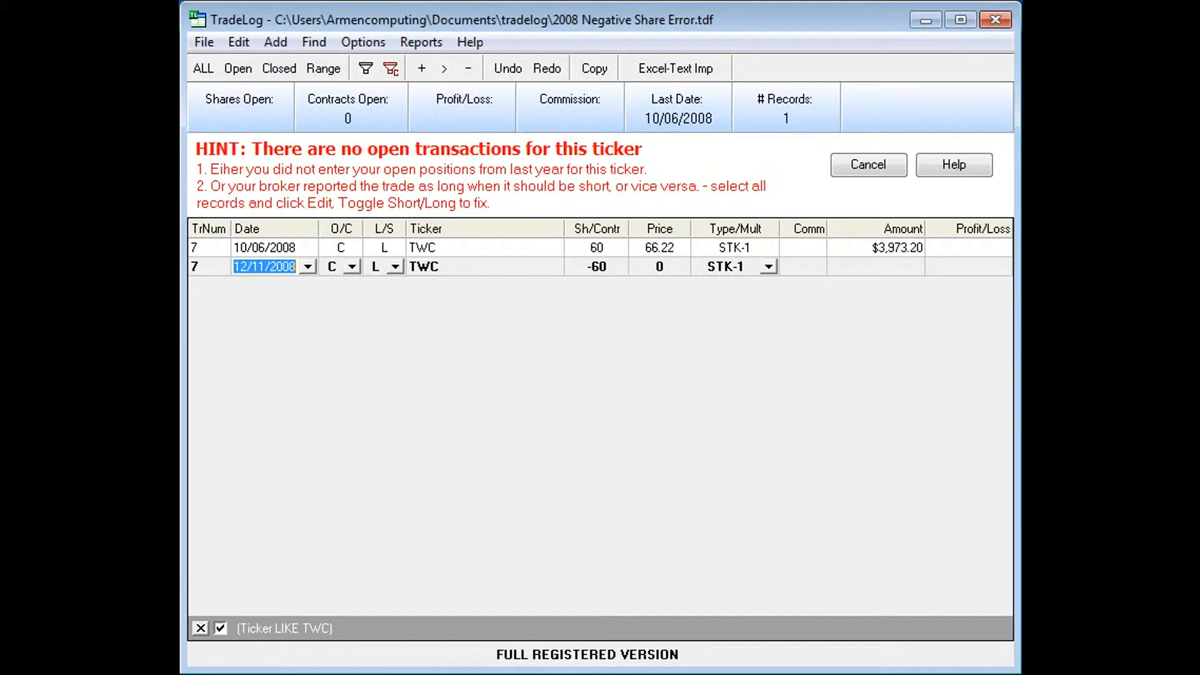
key(BackSpace)
text(10/05/2008)
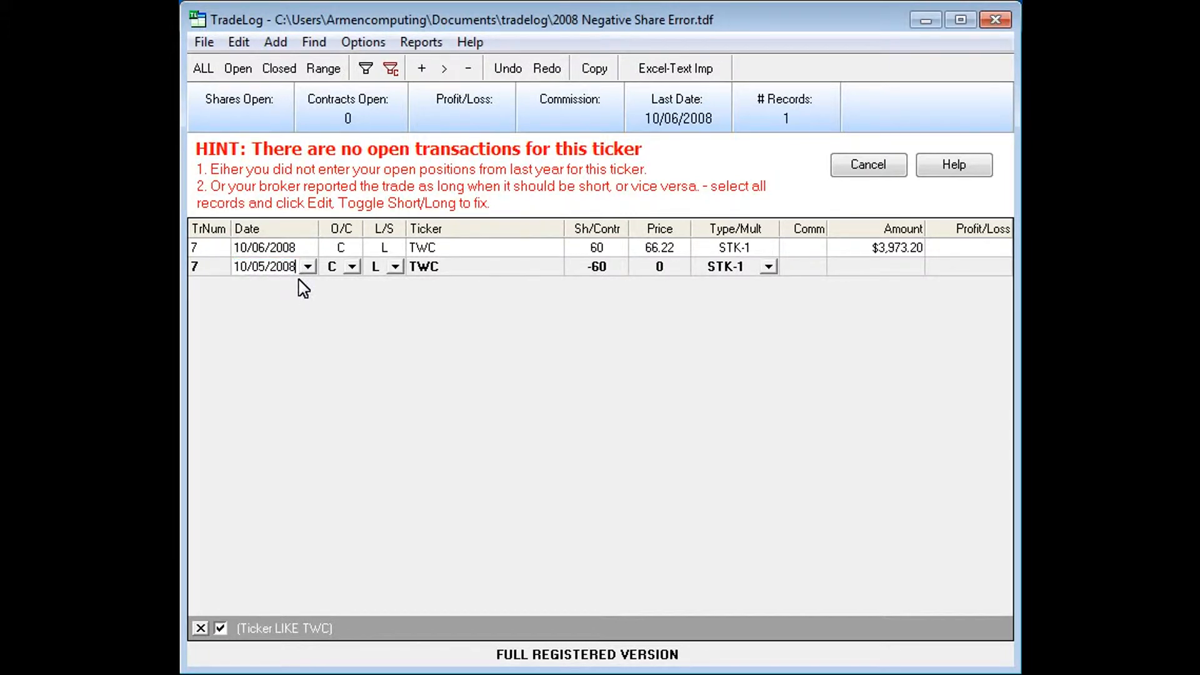
click(352, 267)
click(342, 286)
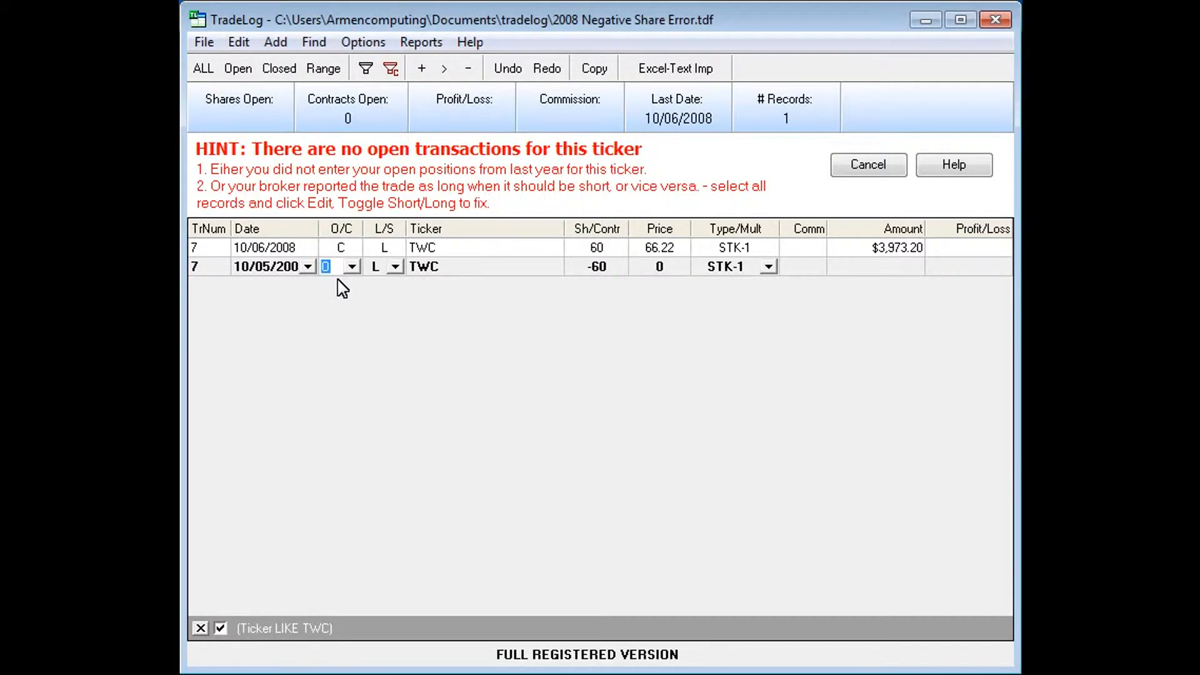
Set the new TWC trade to 60 shares at a price of 67.89, save the records and decline entering another transaction
click(582, 270)
click(570, 265)
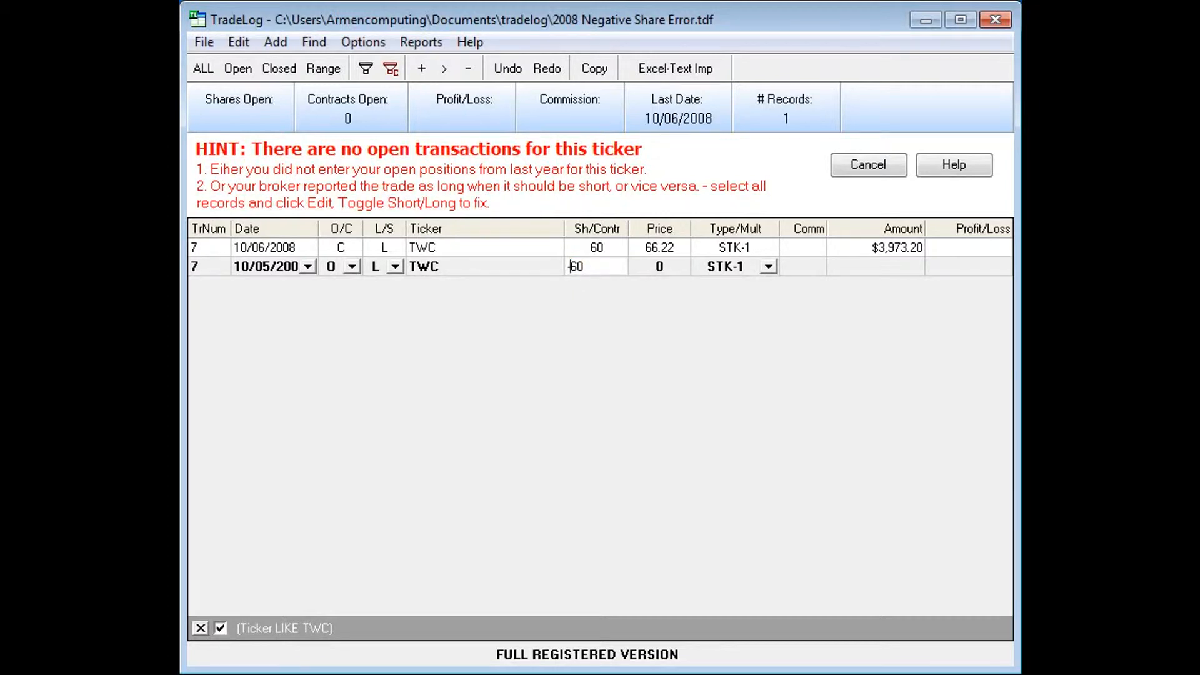
key(Delete)
key(Tab)
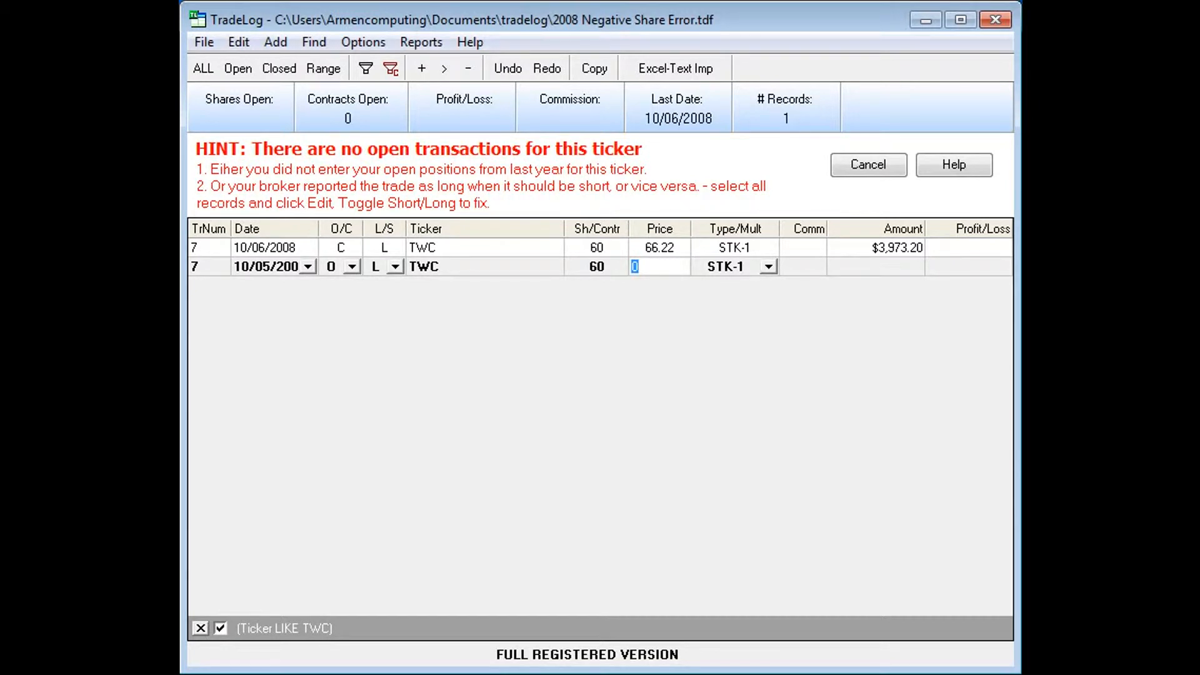
text(67.89)
key(Return)
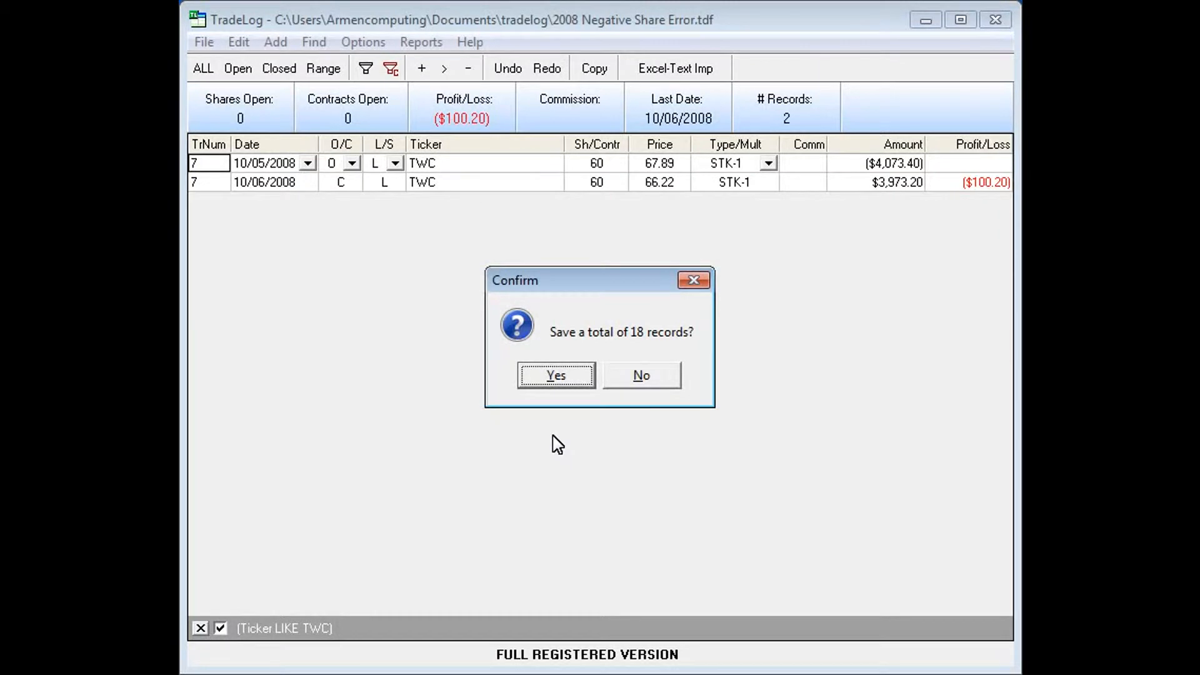
click(554, 378)
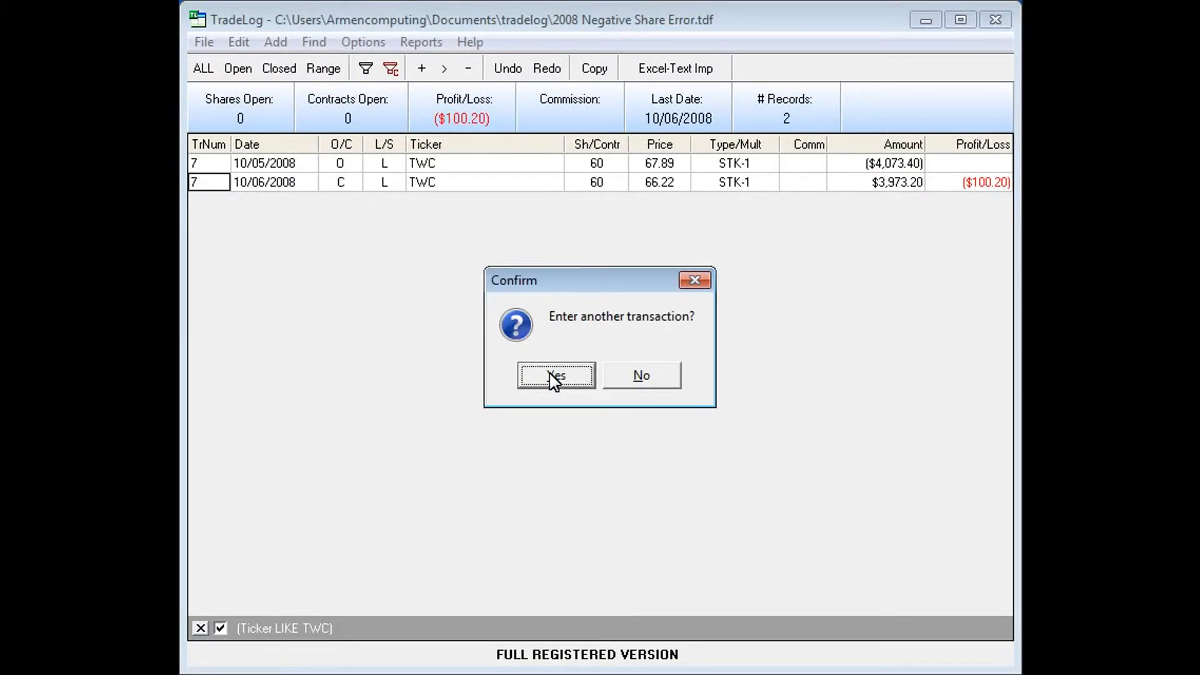
click(636, 378)
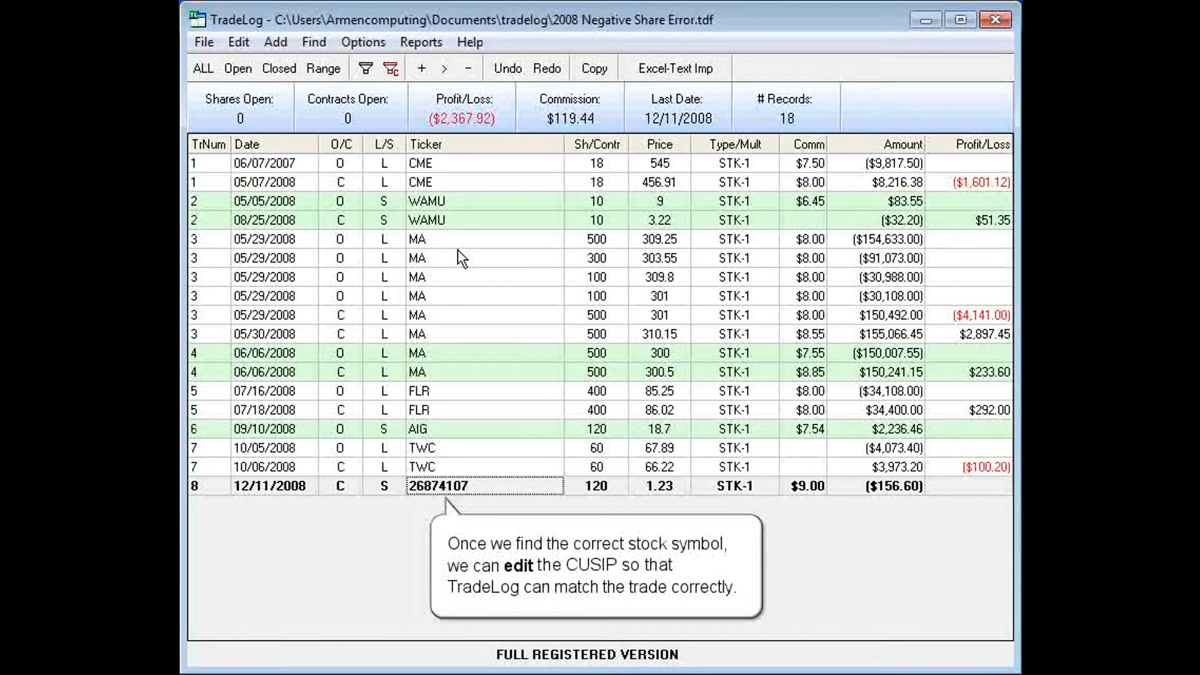
Replace the CUSIP in the ticker of the 12/11/2008 closing trade with AIG and save the records
click(429, 488)
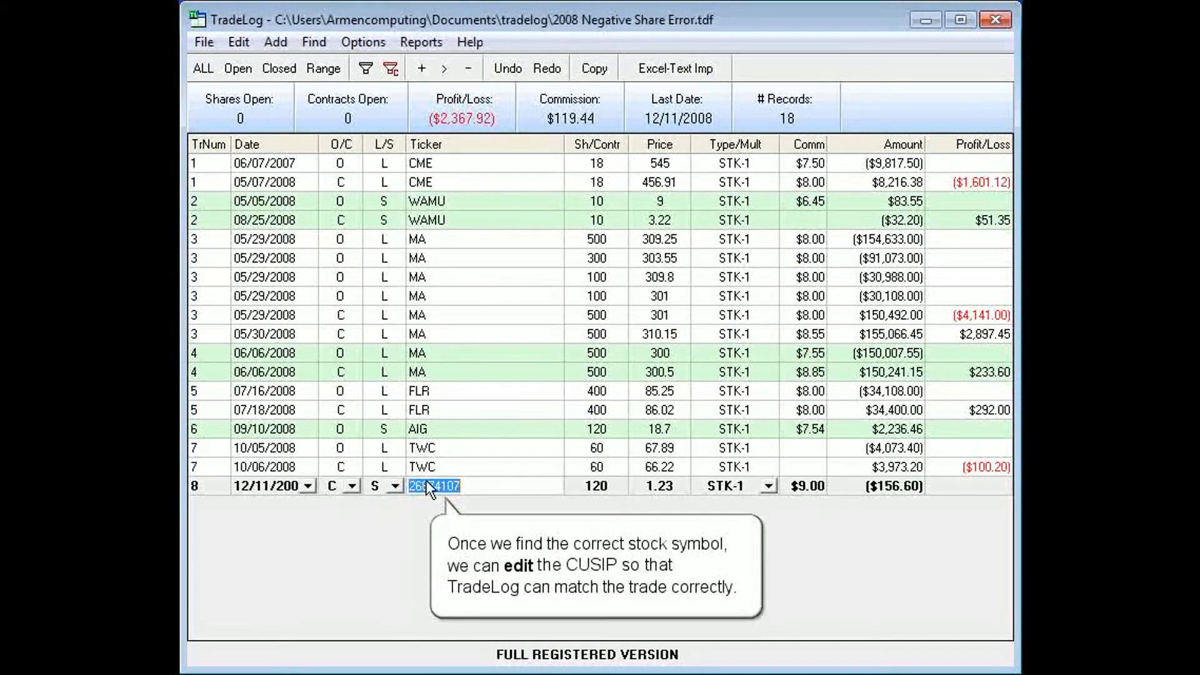
key(Delete)
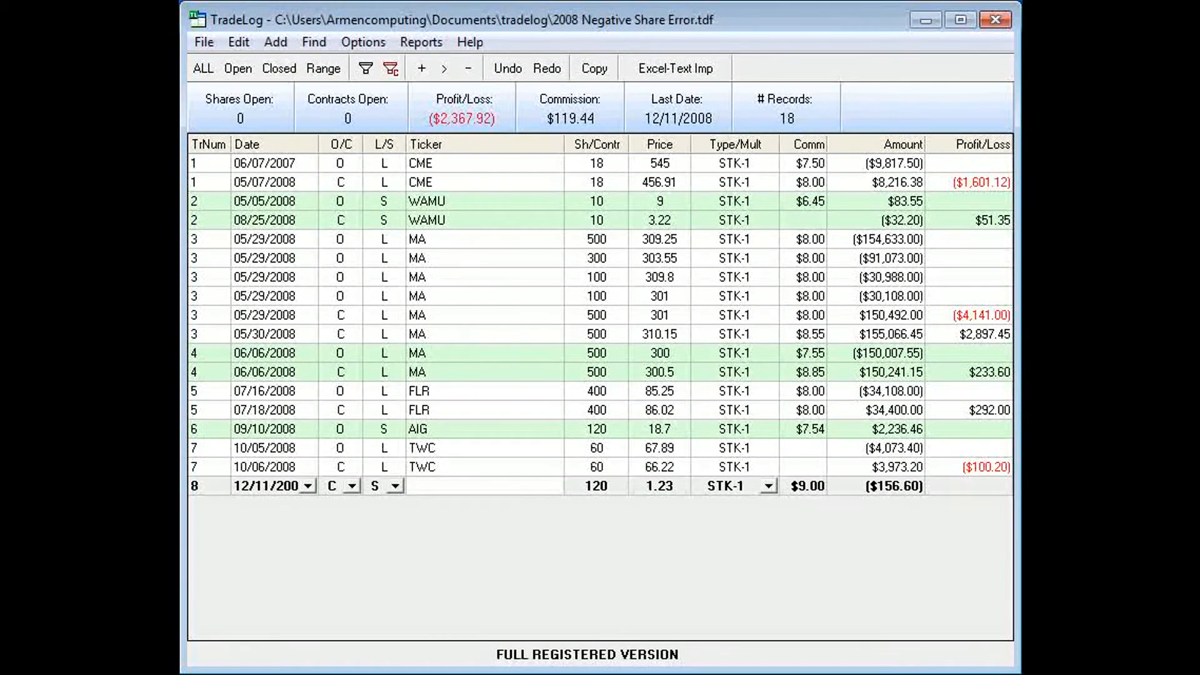
text(AIG)
key(Return)
key(Return)
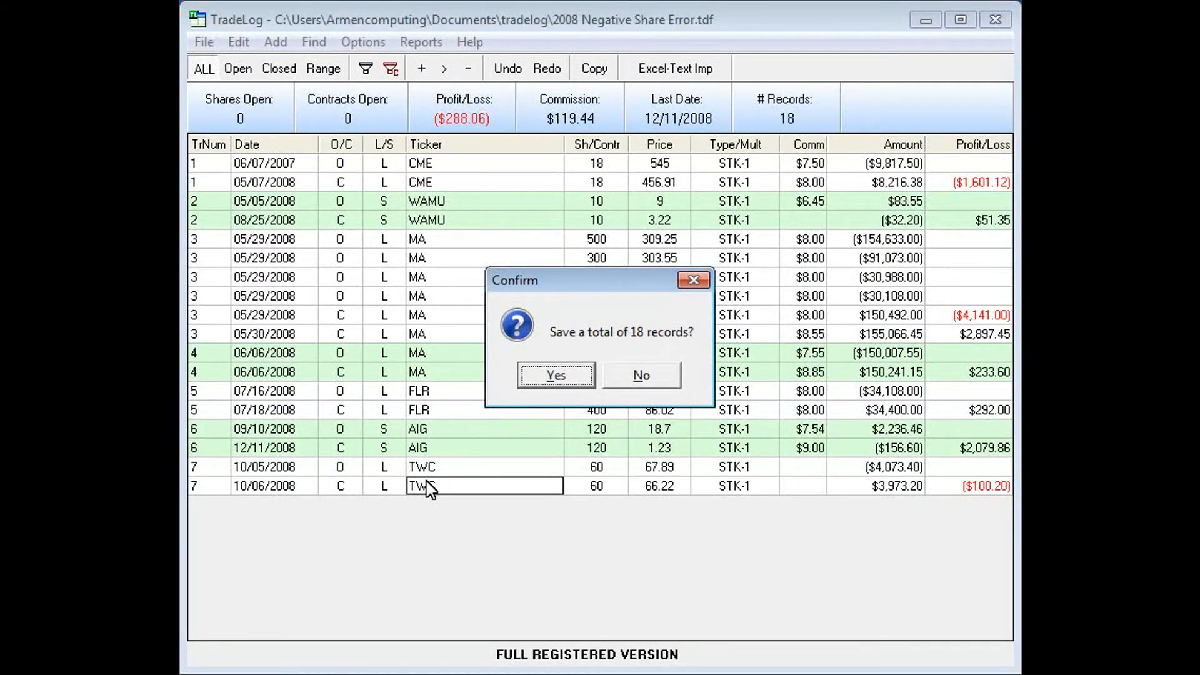
click(556, 377)
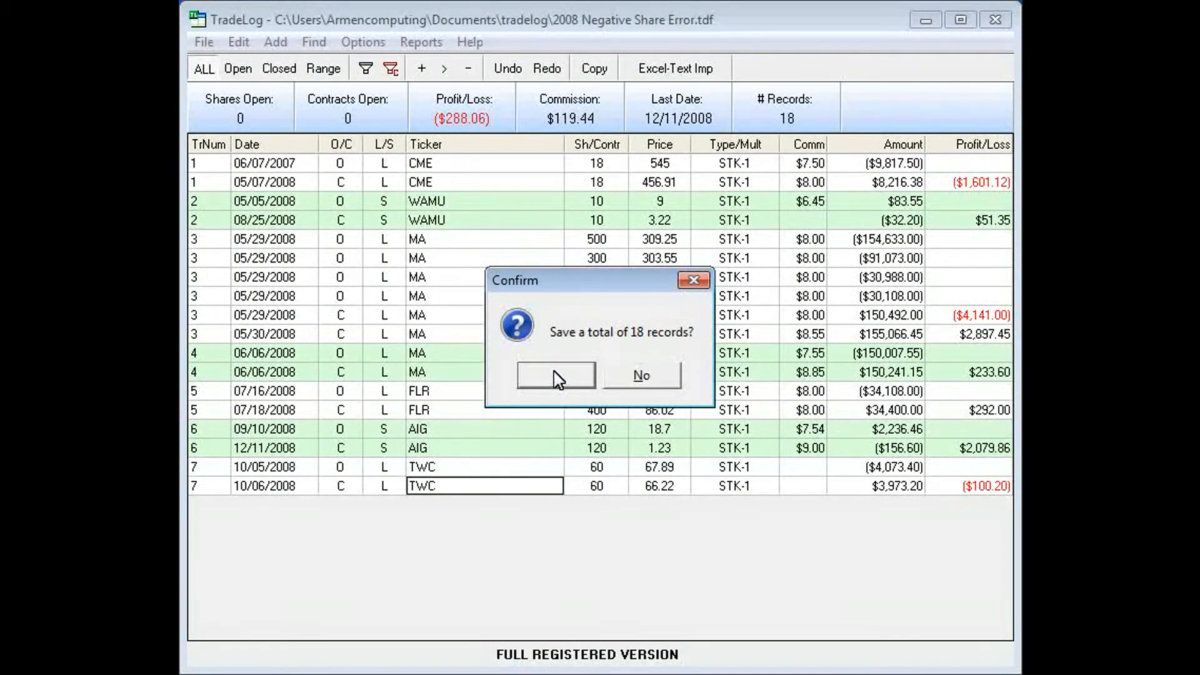